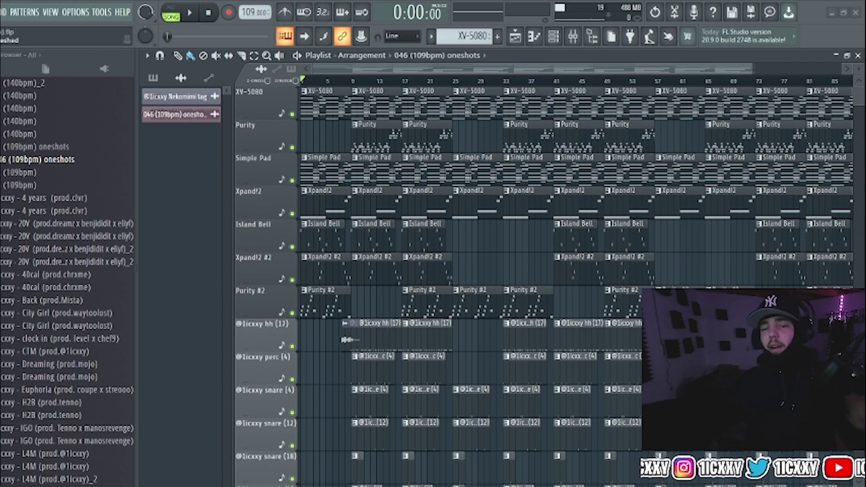
- Look over the arrangement's tracks and open the XV-5080 pattern's notes in the piano roll
{"action": "scroll", "coordinate": [496, 225], "scroll_direction": "down", "scroll_amount": 6}
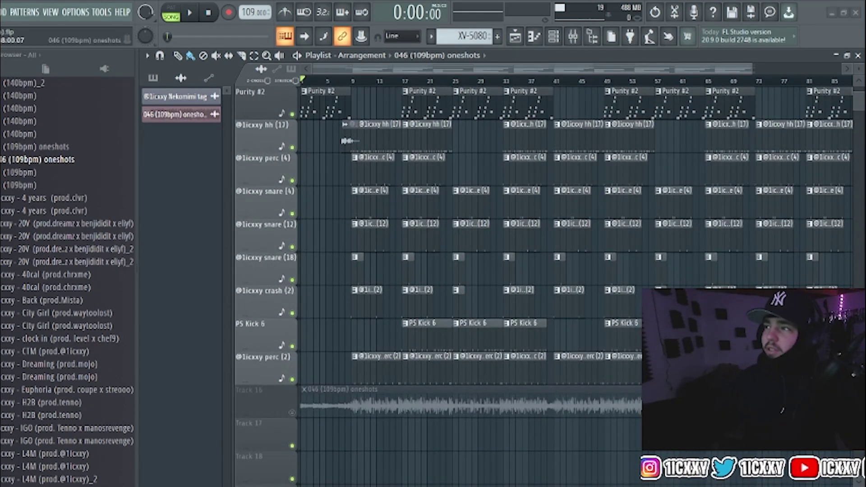
{"action": "scroll", "coordinate": [496, 225], "scroll_direction": "up", "scroll_amount": 6}
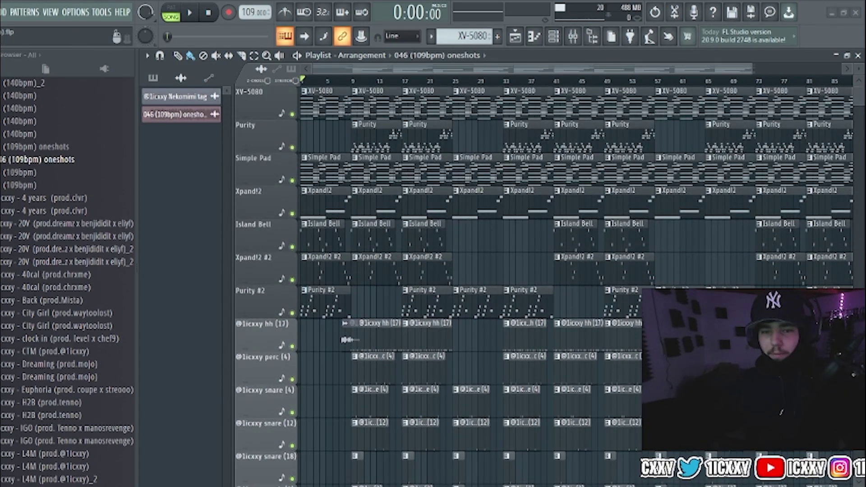
{"action": "double_click", "coordinate": [313, 115]}
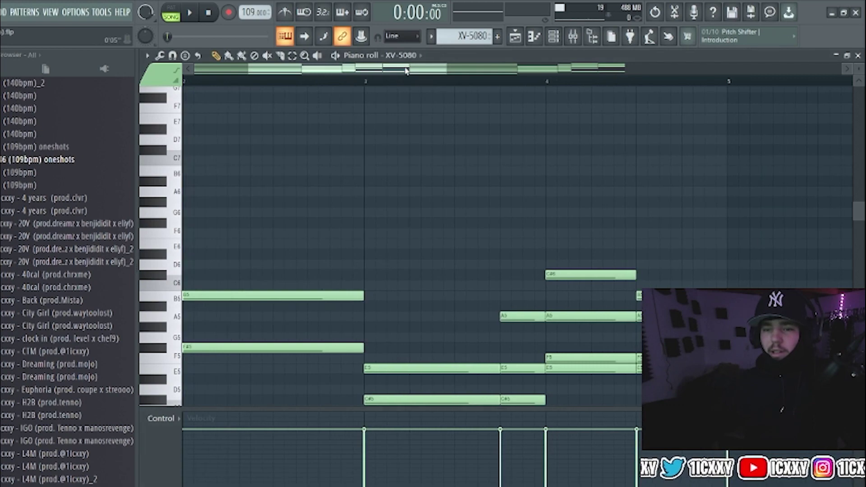
{"action": "scroll", "coordinate": [392, 69], "scroll_direction": "left", "scroll_amount": 3}
{"action": "left_click_drag", "start_coordinate": [390, 69], "coordinate": [631, 67]}
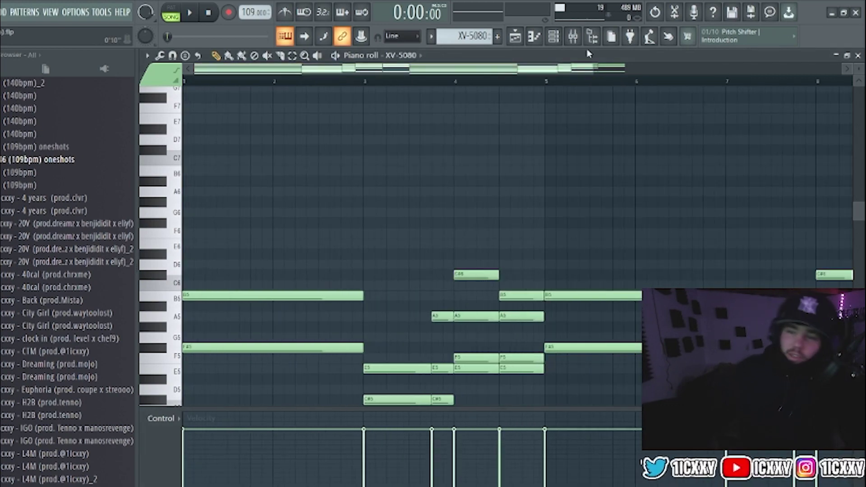
- Show the XV-5080 instrument and the channel rack, with the rack placed directly beneath the instrument window
{"action": "key", "text": "F6"}
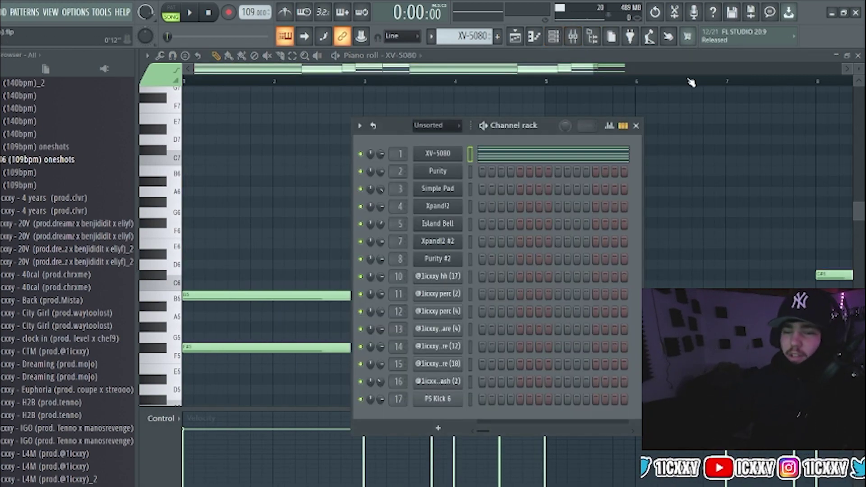
{"action": "left_click", "coordinate": [435, 155]}
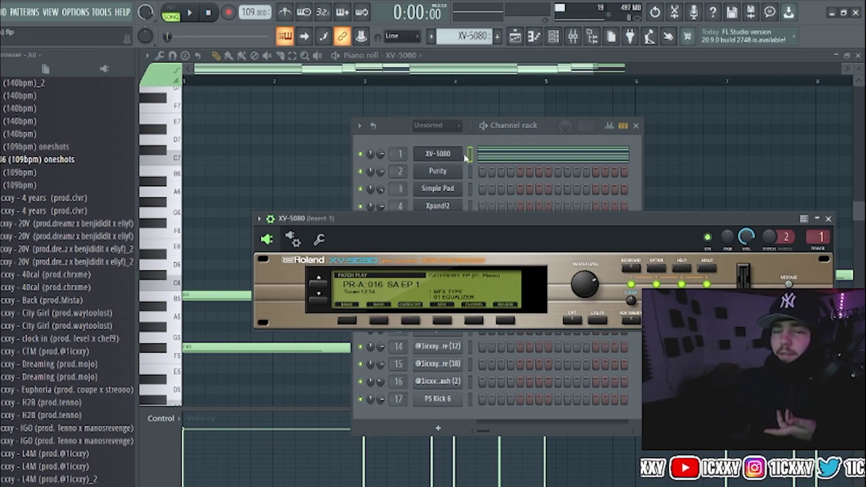
{"action": "left_click_drag", "start_coordinate": [456, 221], "coordinate": [347, 59]}
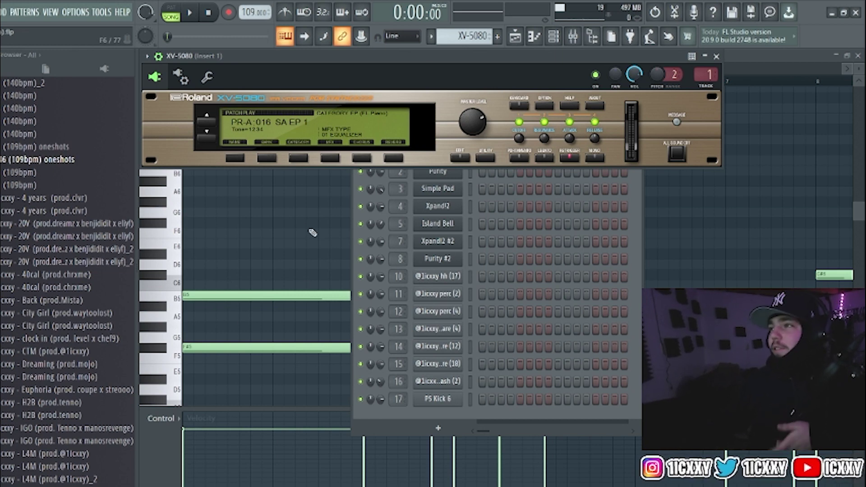
{"action": "left_click", "coordinate": [355, 201]}
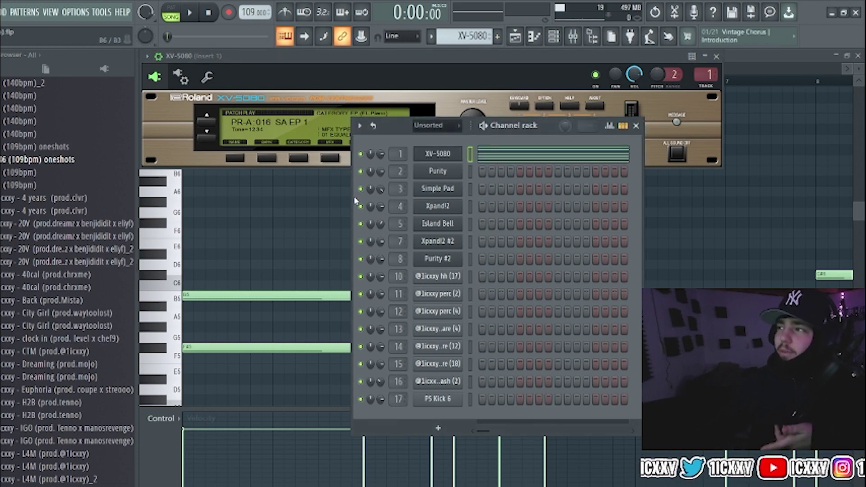
{"action": "left_click_drag", "start_coordinate": [537, 126], "coordinate": [309, 182]}
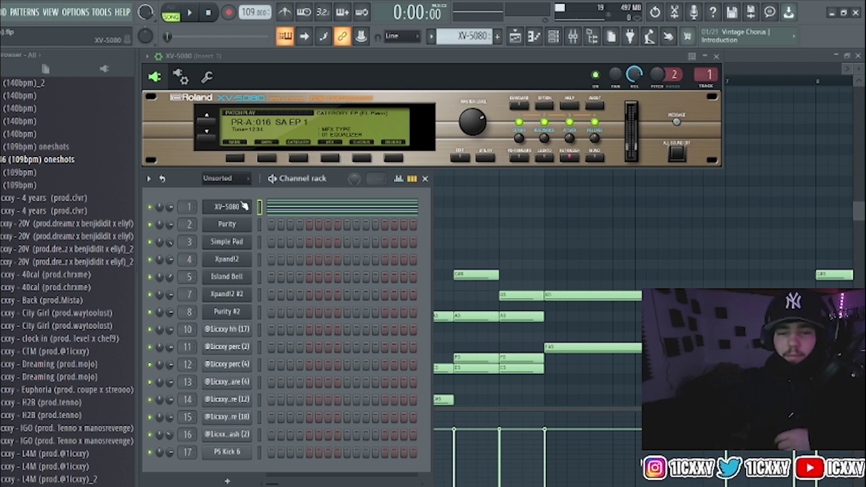
- Put away the instrument and channel rack and examine the XV-5080 chord notes over the whole pattern
{"action": "left_click", "coordinate": [552, 231]}
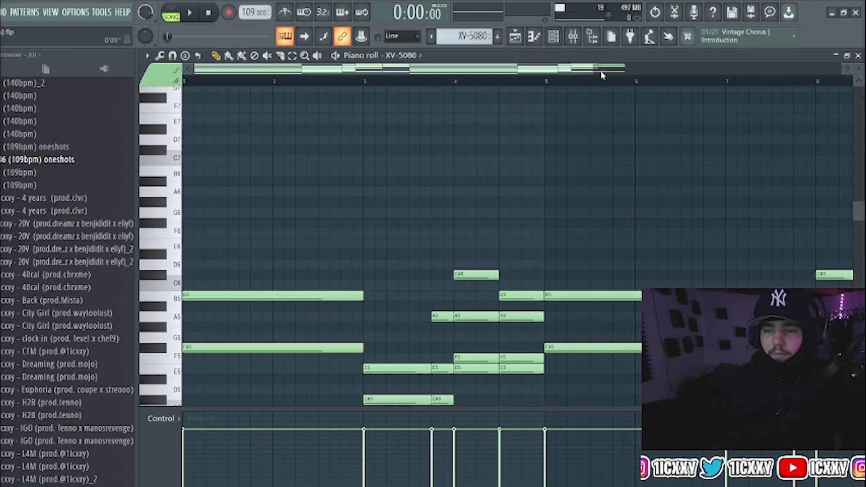
{"action": "left_click_drag", "start_coordinate": [601, 71], "coordinate": [431, 168]}
{"action": "scroll", "coordinate": [431, 168], "scroll_direction": "down", "scroll_amount": 3}
{"action": "scroll", "coordinate": [404, 212], "scroll_direction": "down", "scroll_amount": 2}
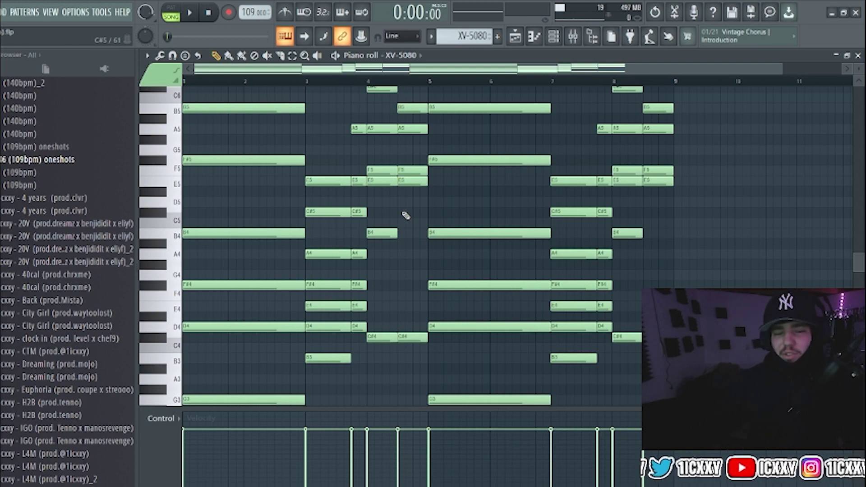
{"action": "scroll", "coordinate": [406, 215], "scroll_direction": "down", "scroll_amount": 1}
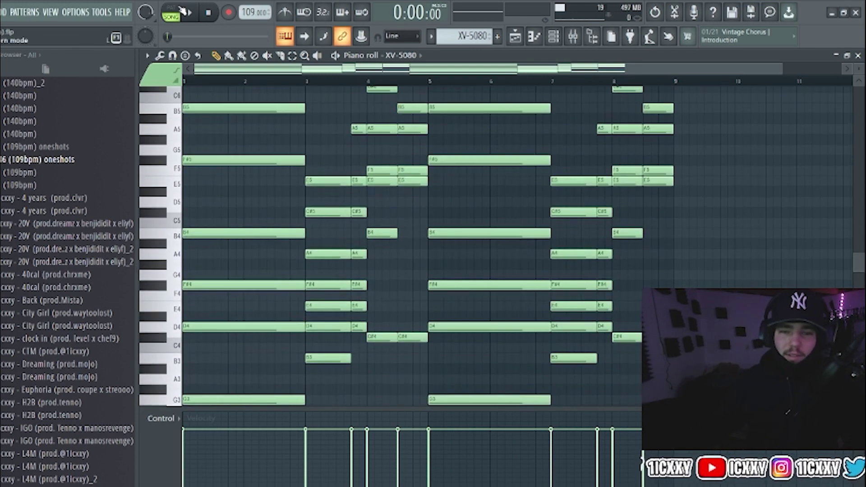
- Play the XV-5080 pattern on its own in pattern mode and stop playback after the chords repeat
{"action": "left_click", "coordinate": [182, 11]}
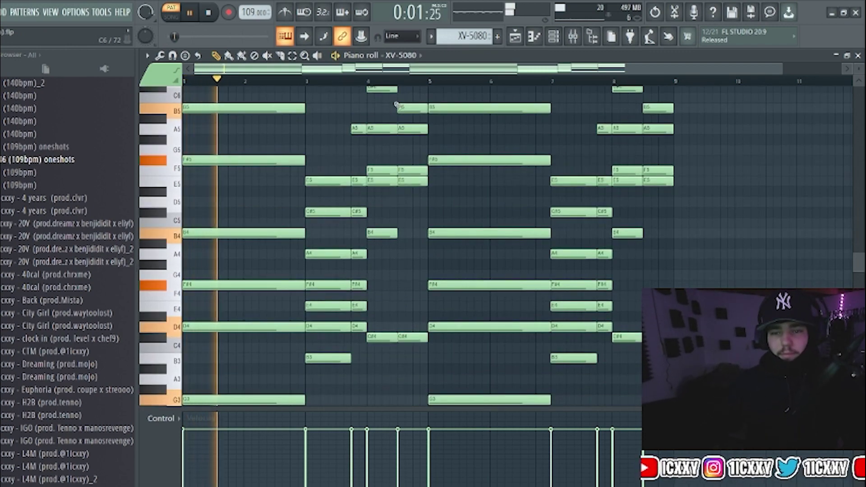
{"action": "scroll", "coordinate": [853, 77], "scroll_direction": "down", "scroll_amount": 2}
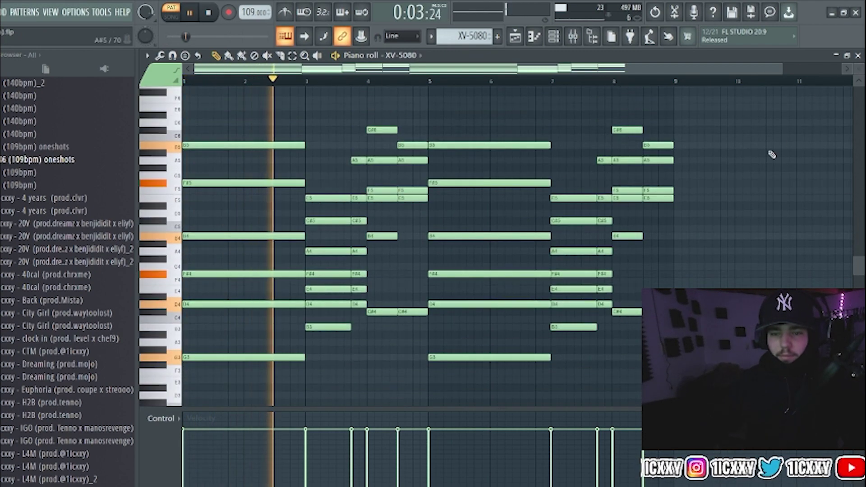
{"action": "left_click_drag", "start_coordinate": [782, 69], "coordinate": [558, 76]}
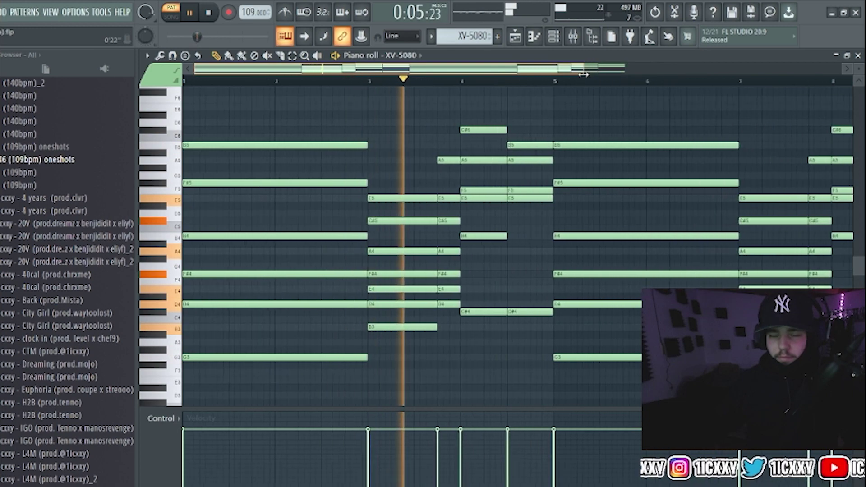
{"action": "scroll", "coordinate": [706, 130], "scroll_direction": "up", "scroll_amount": 2}
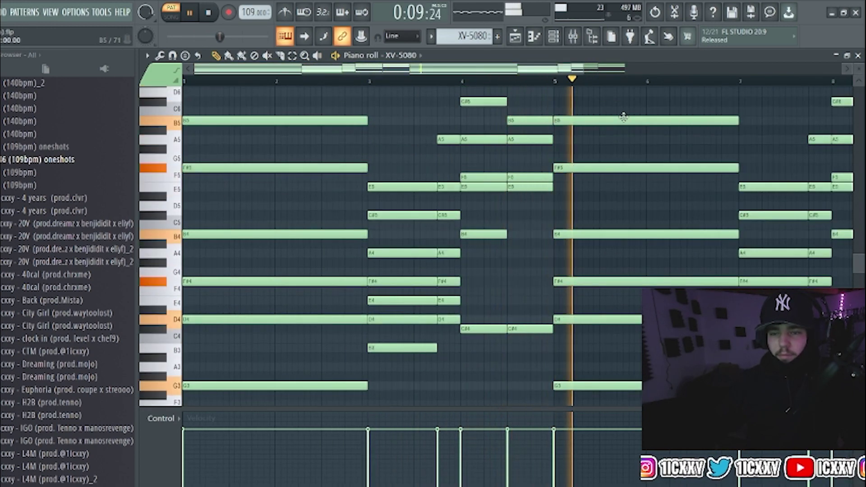
{"action": "key", "text": "space"}
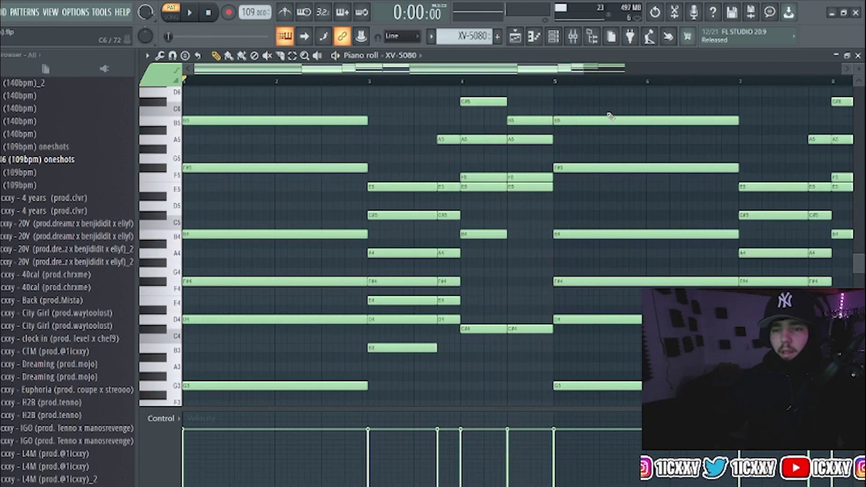
- Solo the Purity track in the playlist and open its pattern in the piano roll
{"action": "left_click", "coordinate": [561, 37]}
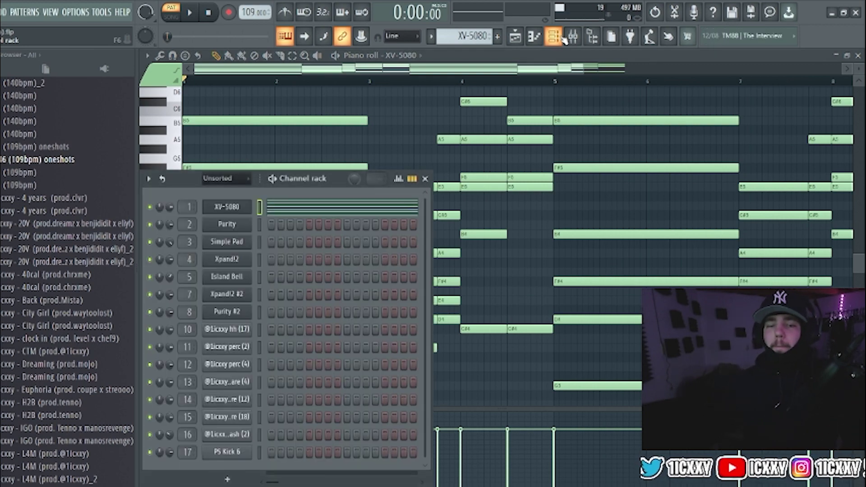
{"action": "left_click", "coordinate": [515, 36]}
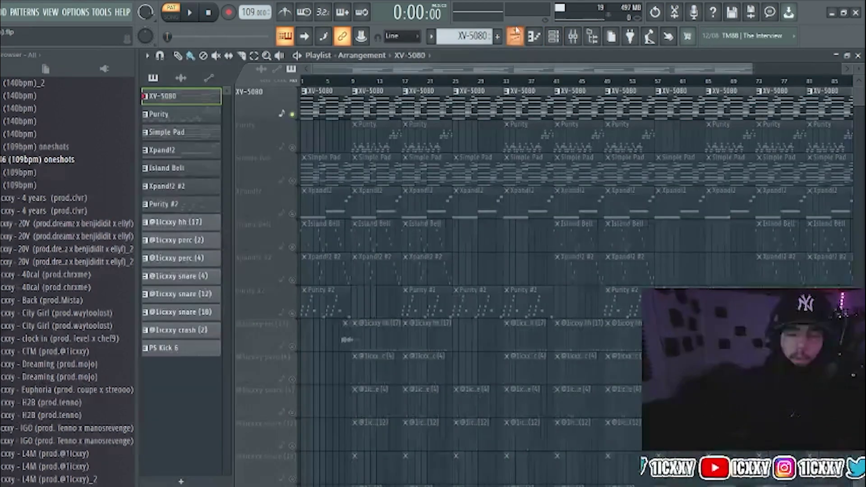
{"action": "left_click", "coordinate": [294, 148]}
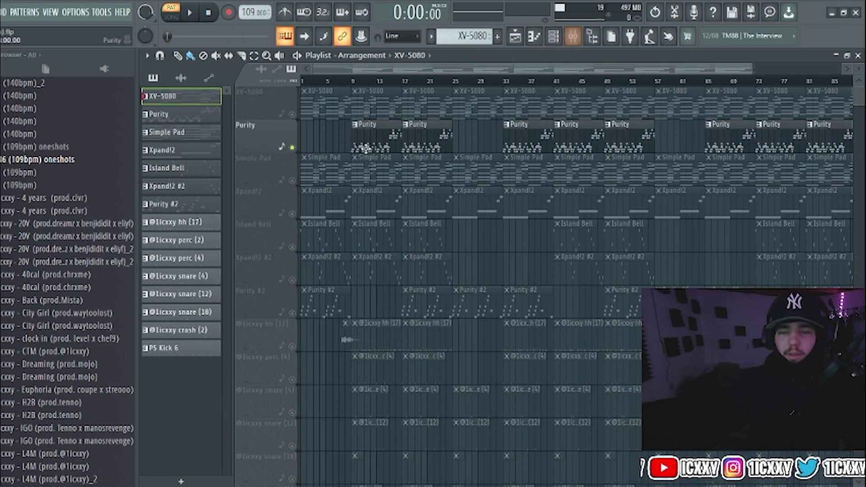
{"action": "double_click", "coordinate": [378, 149]}
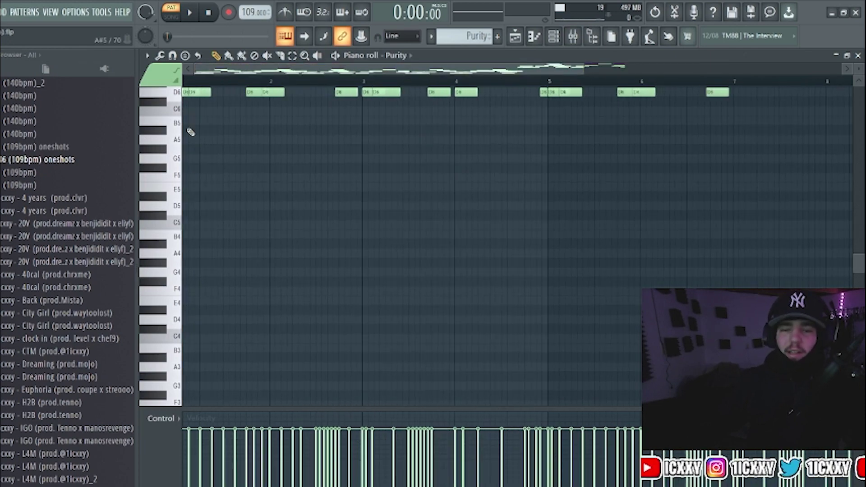
- Check the Purity channel in the channel rack and examine its melody notes over the whole pattern
{"action": "left_click", "coordinate": [551, 39]}
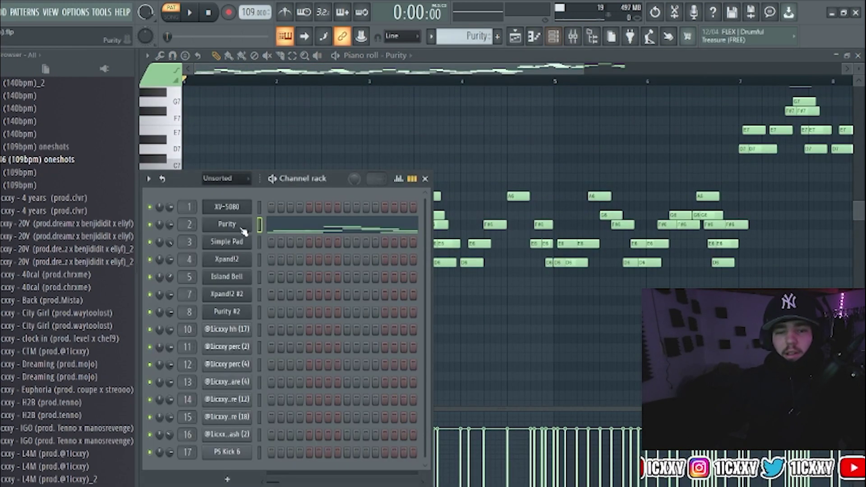
{"action": "key", "text": "F6"}
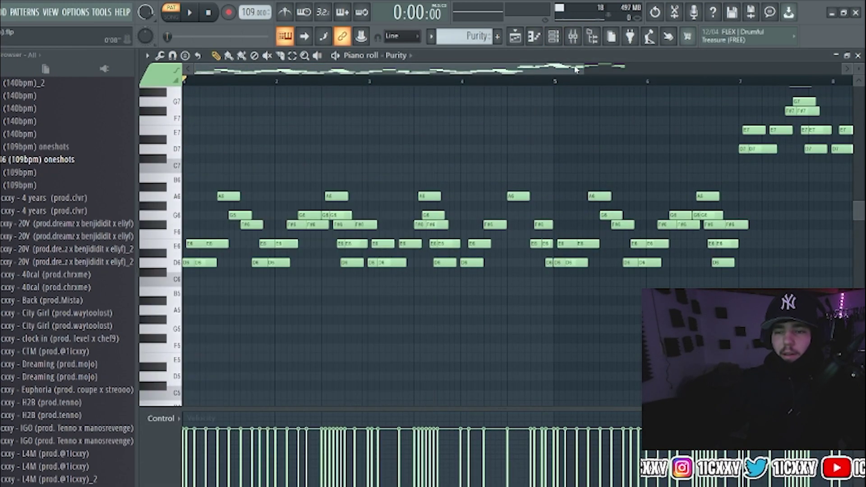
{"action": "scroll", "coordinate": [536, 110], "scroll_direction": "down", "scroll_amount": 3}
{"action": "scroll", "coordinate": [562, 228], "scroll_direction": "up", "scroll_amount": 1}
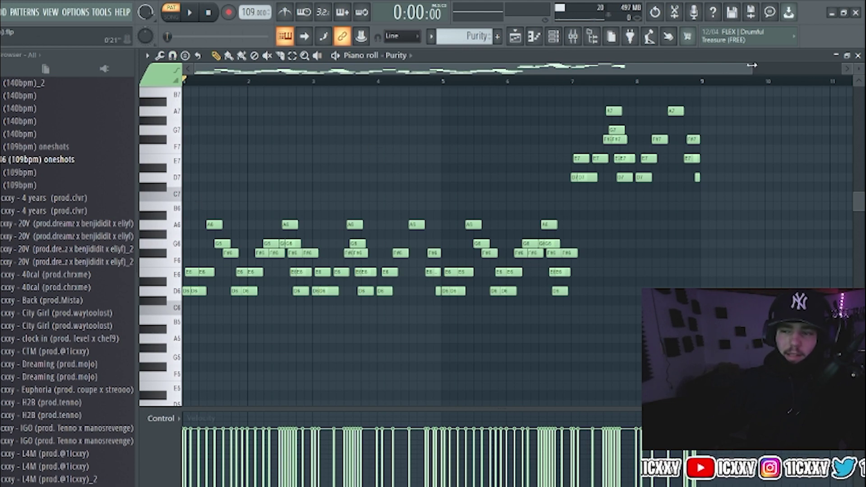
{"action": "left_click_drag", "start_coordinate": [751, 65], "coordinate": [600, 65]}
- Disable Fruity delay 2 on mixer insert 2
{"action": "left_click", "coordinate": [572, 36]}
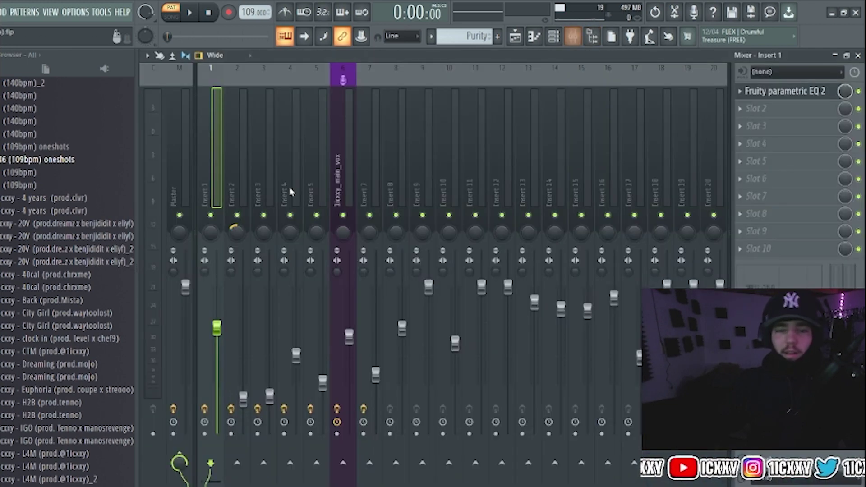
{"action": "left_click", "coordinate": [238, 171]}
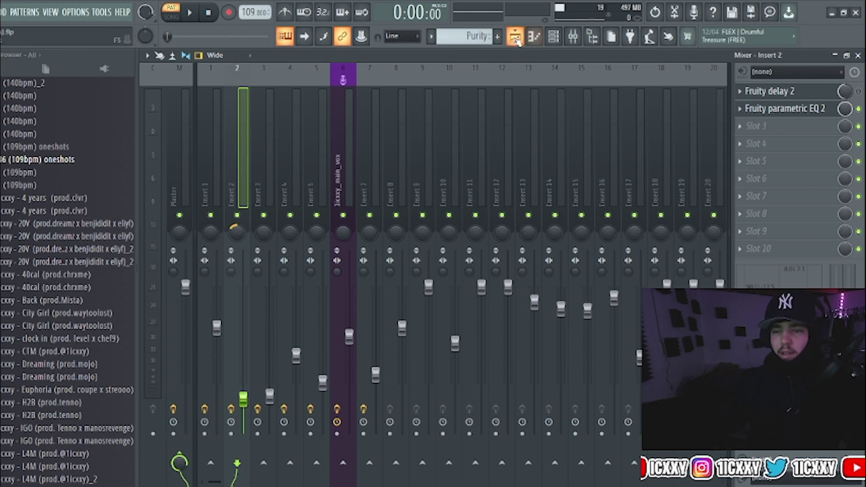
{"action": "left_click", "coordinate": [514, 36]}
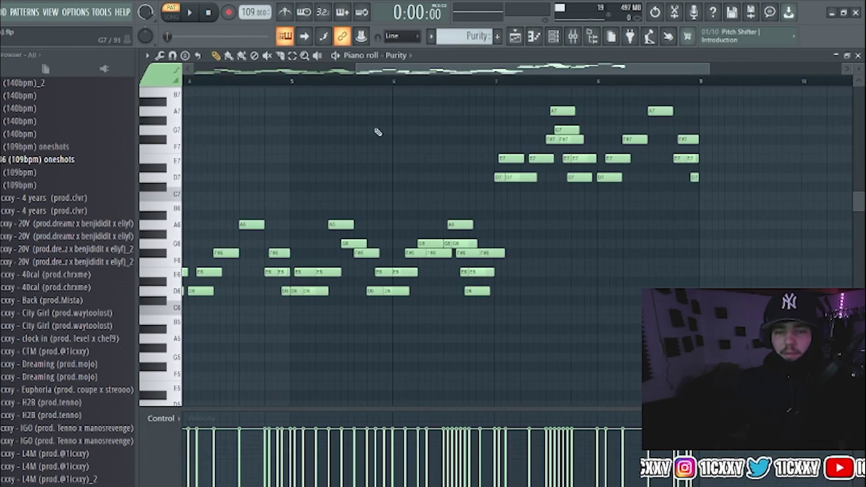
- Play the Purity melody through its whole pattern in pattern mode and stop playback
{"action": "double_click", "coordinate": [378, 133]}
{"action": "key", "text": "space"}
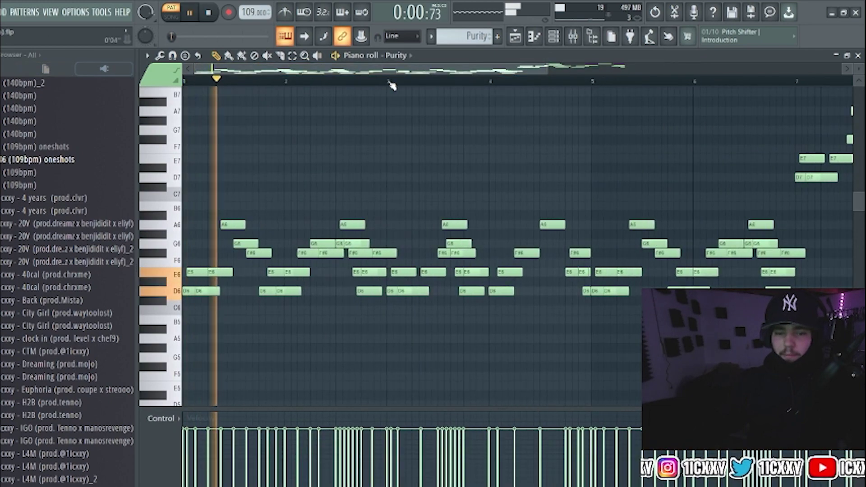
{"action": "left_click_drag", "start_coordinate": [590, 69], "coordinate": [597, 87]}
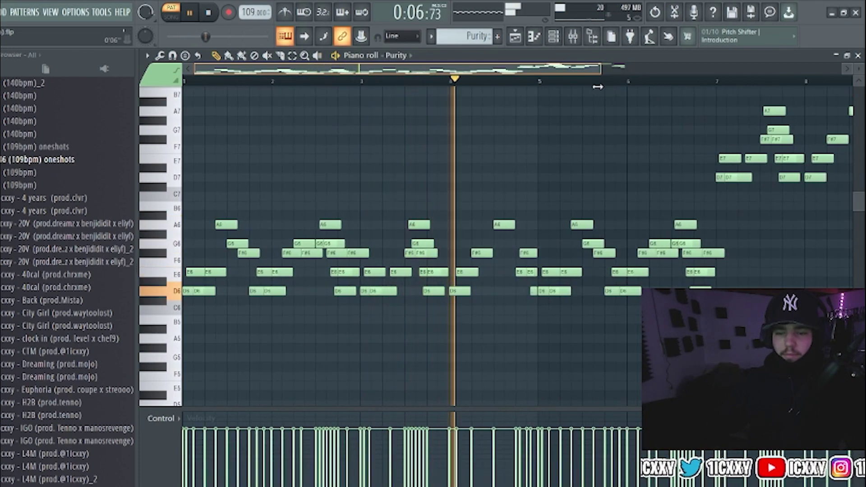
{"action": "left_click_drag", "start_coordinate": [598, 87], "coordinate": [725, 101]}
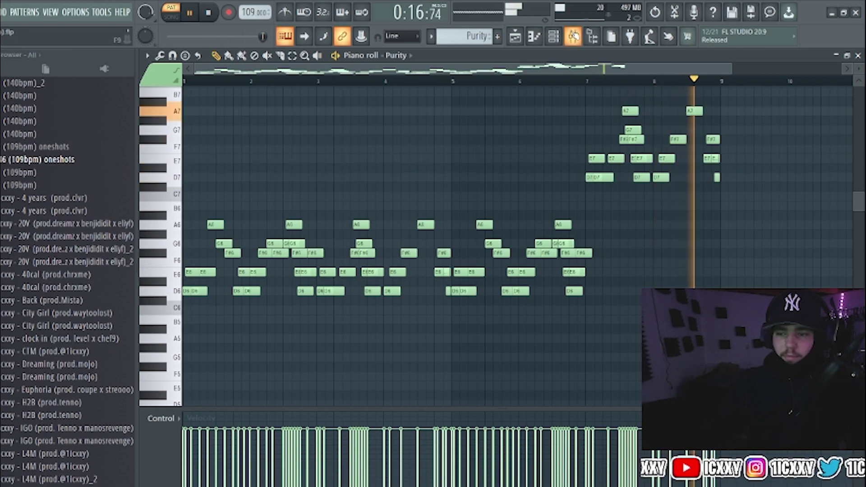
{"action": "key", "text": "space"}
- Re-enable Fruity delay 2 on mixer insert 2 and return to the playlist
{"action": "left_click", "coordinate": [573, 36]}
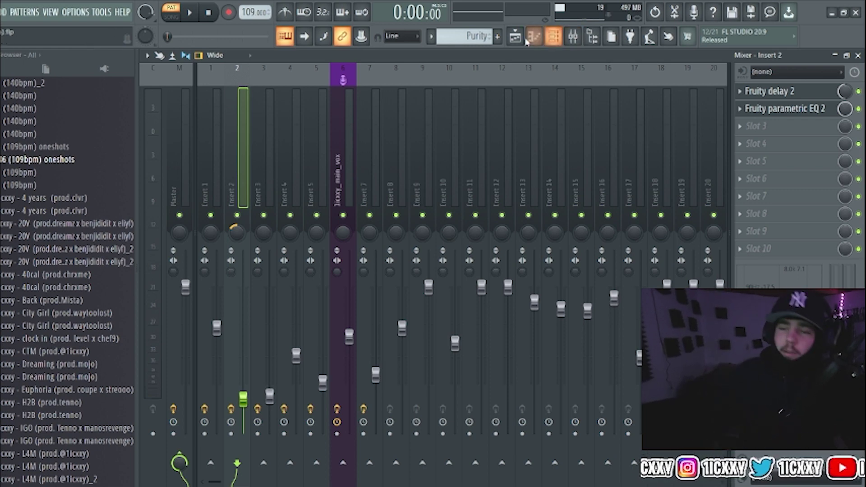
{"action": "left_click", "coordinate": [523, 38]}
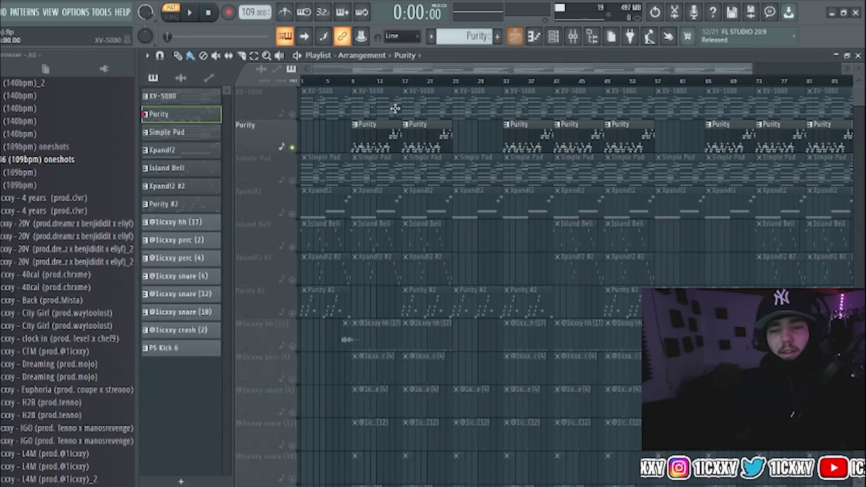
- Unmute the XV-5080 track alongside Purity and play both together in song mode from bar 9
{"action": "left_click", "coordinate": [293, 114]}
{"action": "left_click", "coordinate": [351, 81]}
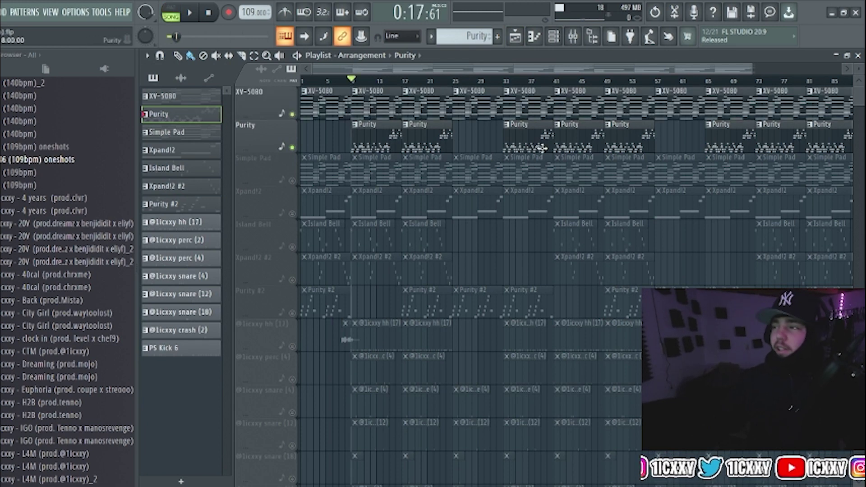
{"action": "key", "text": "space"}
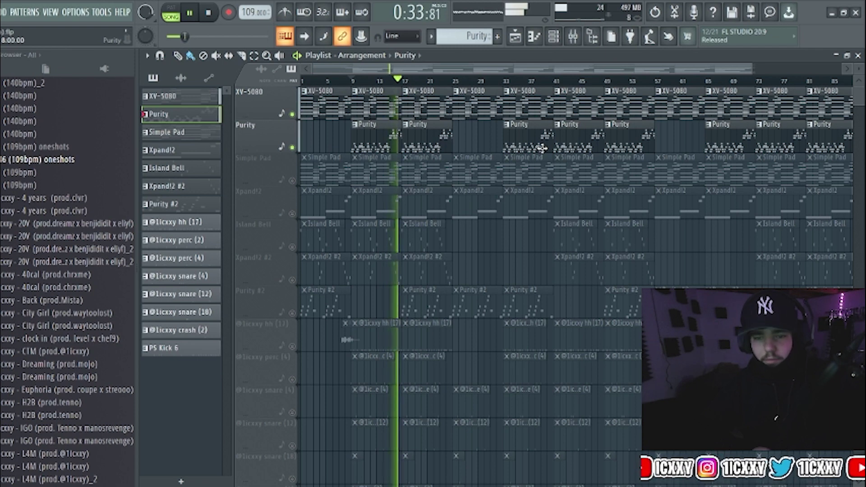
{"action": "key", "text": "space"}
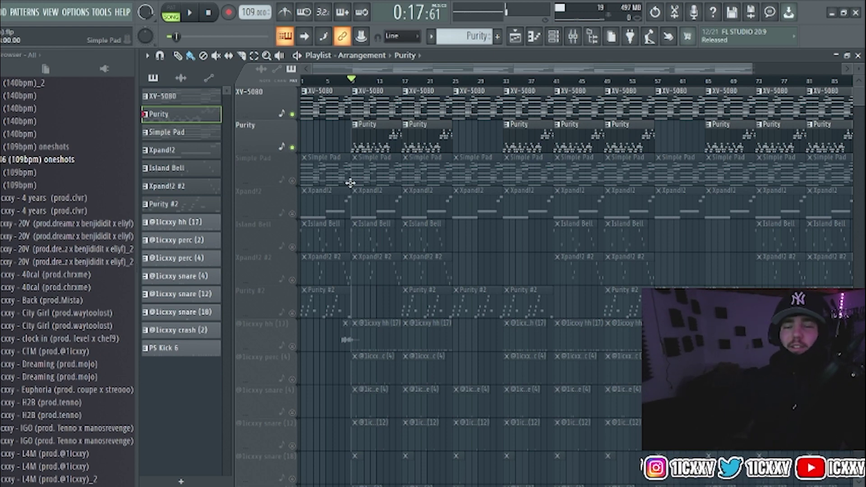
- Solo the Simple Pad track and play it from bar 9 with its chord pattern shown from the start in the piano roll
{"action": "left_click", "coordinate": [292, 182]}
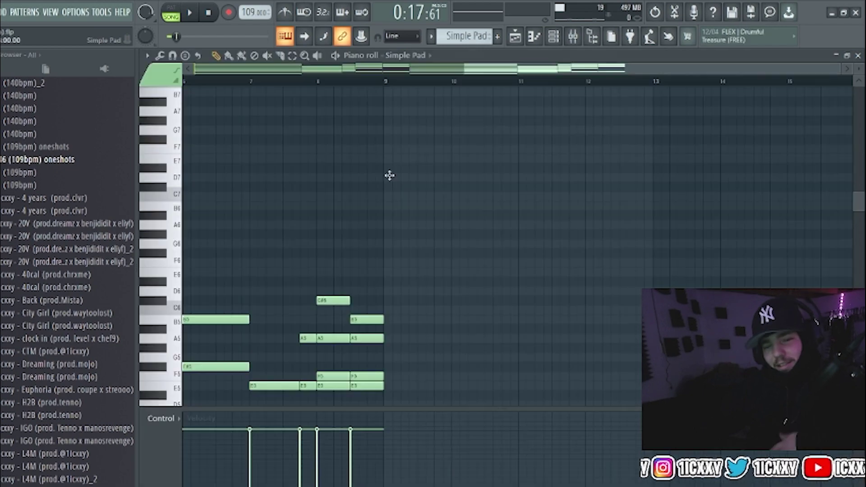
{"action": "double_click", "coordinate": [388, 175]}
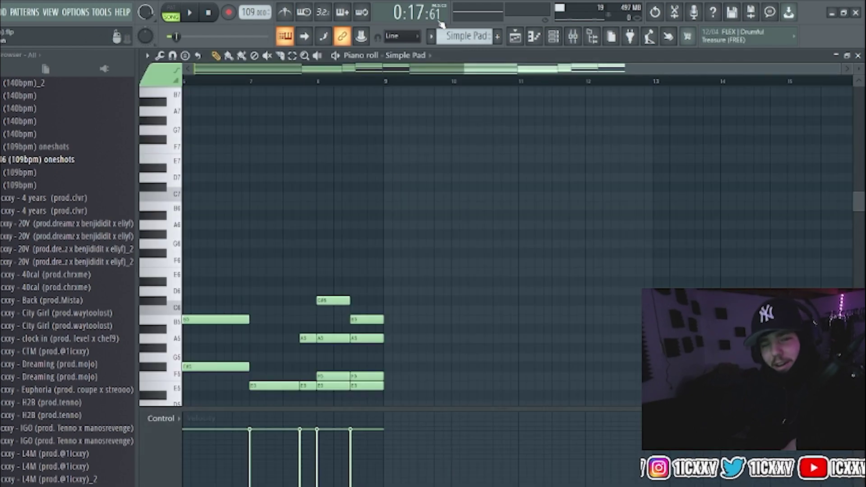
{"action": "left_click_drag", "start_coordinate": [465, 66], "coordinate": [505, 68]}
{"action": "scroll", "coordinate": [242, 174], "scroll_direction": "down", "scroll_amount": 8}
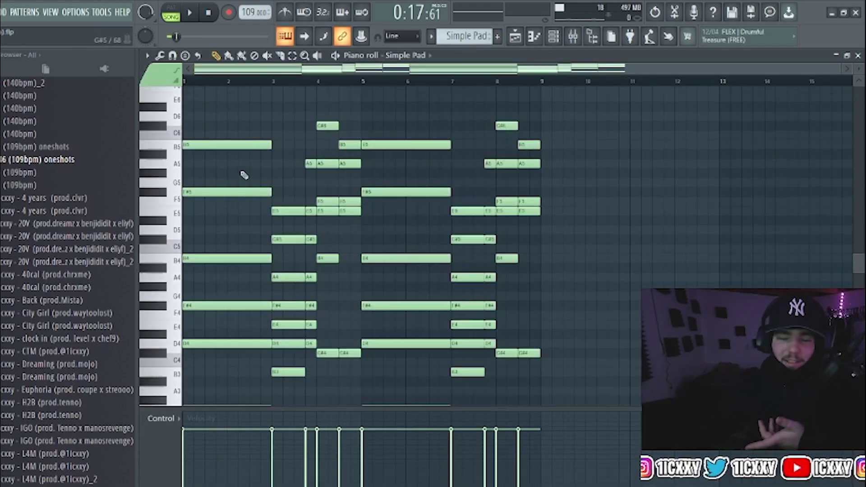
{"action": "scroll", "coordinate": [387, 131], "scroll_direction": "up", "scroll_amount": 3}
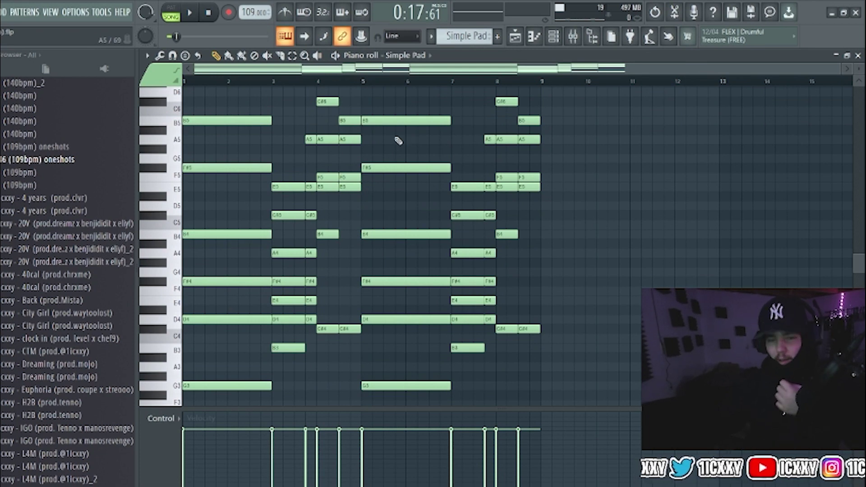
{"action": "key", "text": "space"}
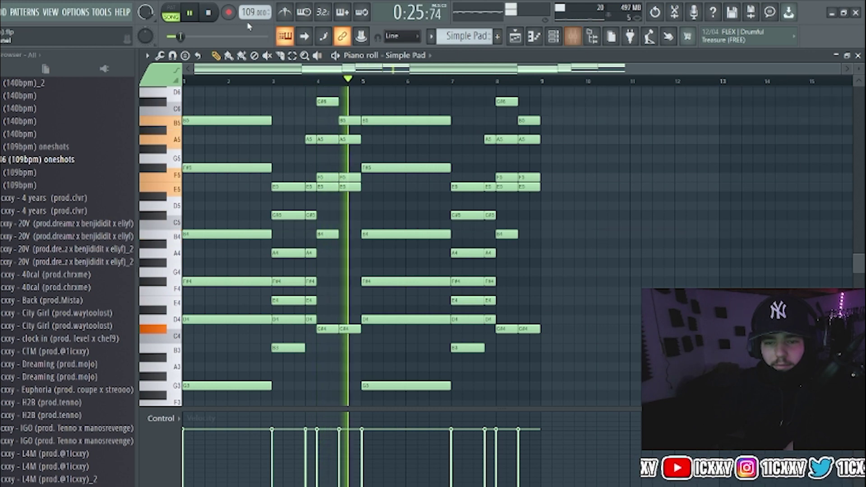
{"action": "left_click", "coordinate": [210, 13]}
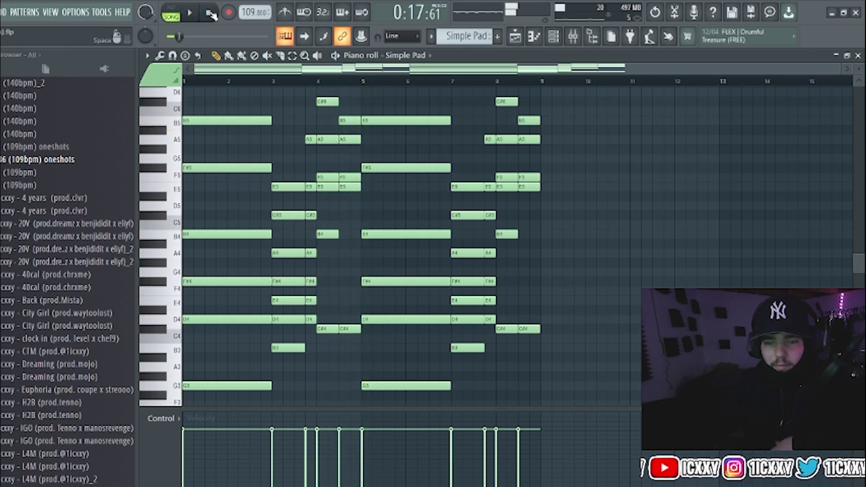
- Return to the playlist, unmute the XV-5080 track alongside Simple Pad, and play both together from bar 9
{"action": "left_click", "coordinate": [514, 39]}
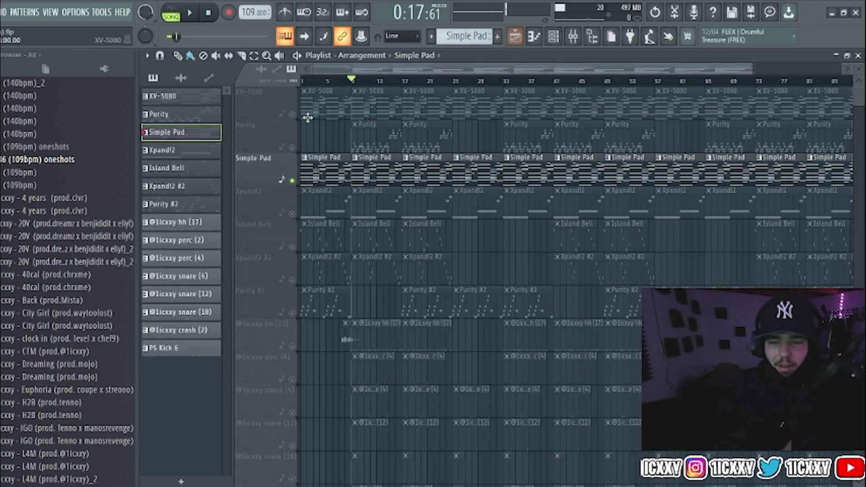
{"action": "left_click", "coordinate": [293, 115]}
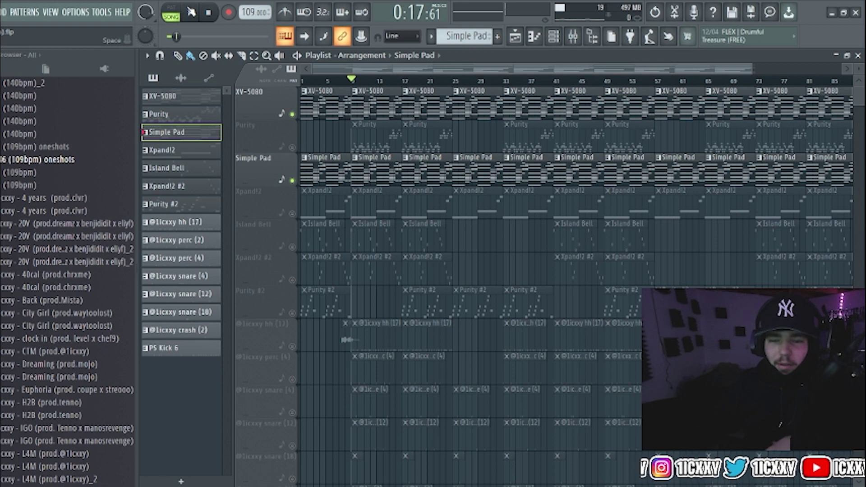
{"action": "left_click", "coordinate": [191, 12]}
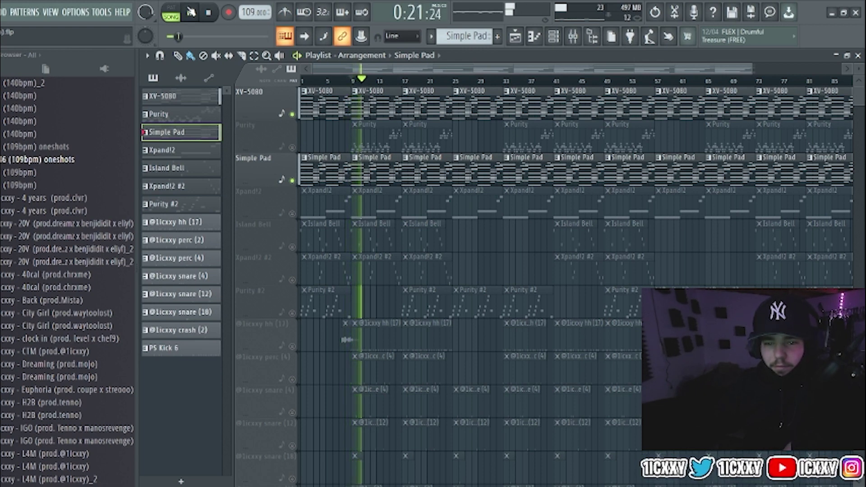
{"action": "left_click", "coordinate": [209, 13]}
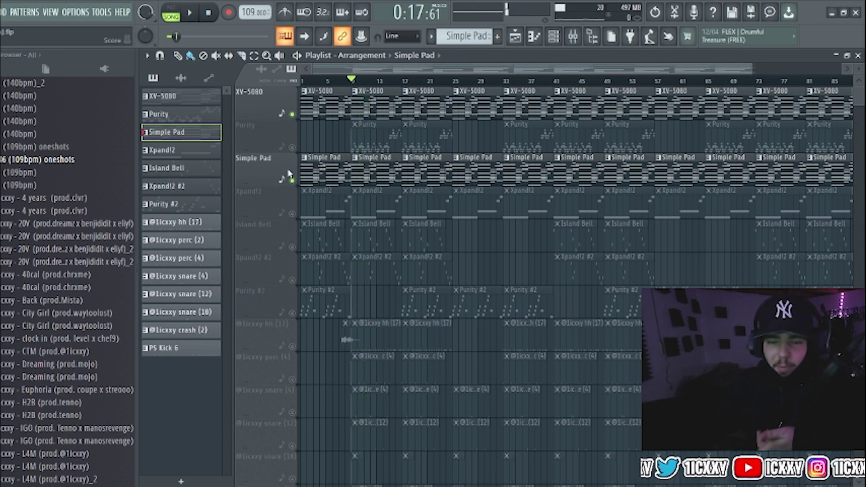
- Unmute the Purity track and play it together with XV-5080 and Simple Pad, then stop playback
{"action": "left_click", "coordinate": [292, 148]}
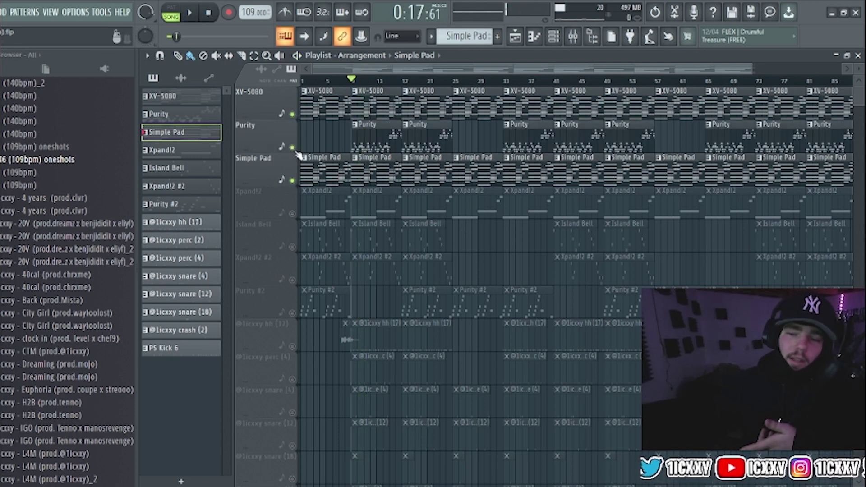
{"action": "left_click", "coordinate": [192, 14]}
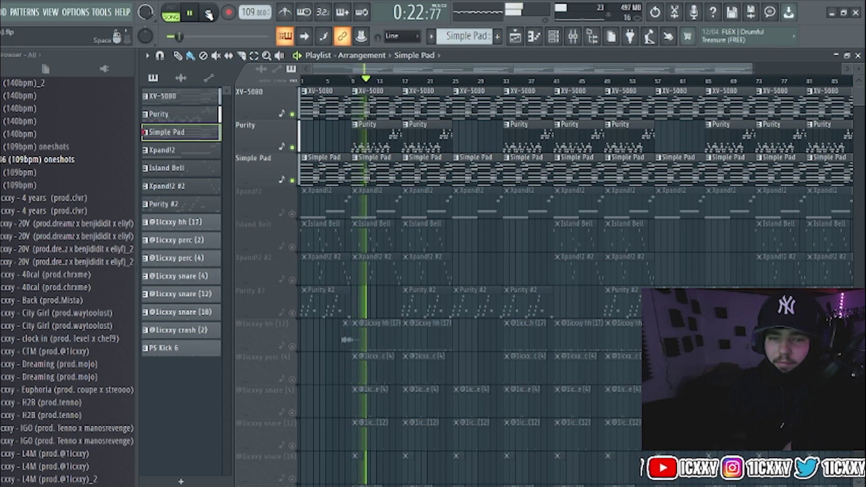
{"action": "left_click", "coordinate": [208, 15]}
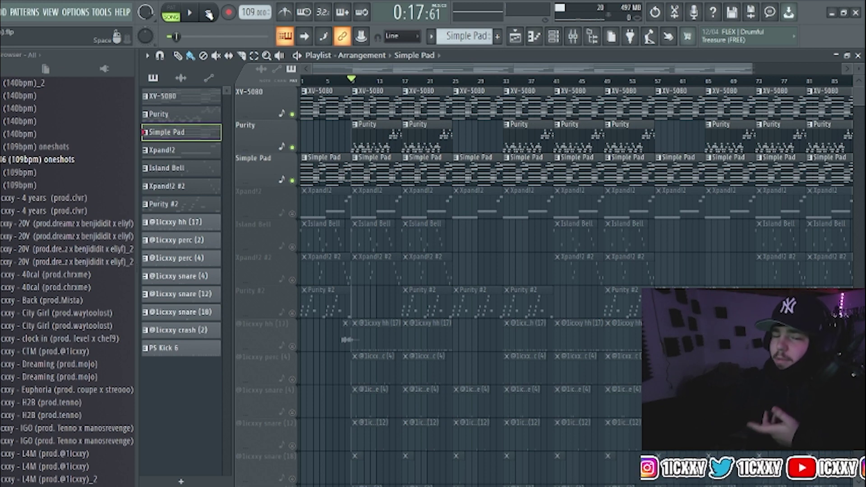
- Solo the Xpand!2 track and play it from bar 9 with its whole pattern shown in the piano roll
{"action": "right_click", "coordinate": [292, 213]}
{"action": "double_click", "coordinate": [376, 207]}
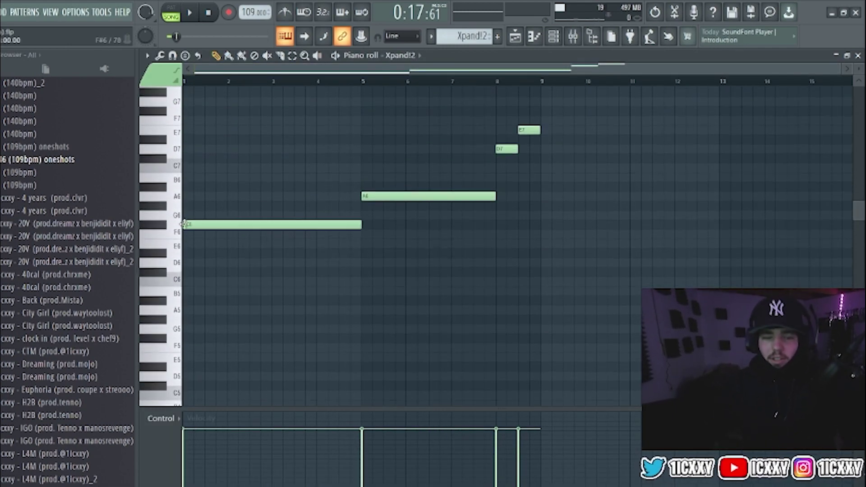
{"action": "left_click", "coordinate": [514, 36]}
{"action": "key", "text": "space"}
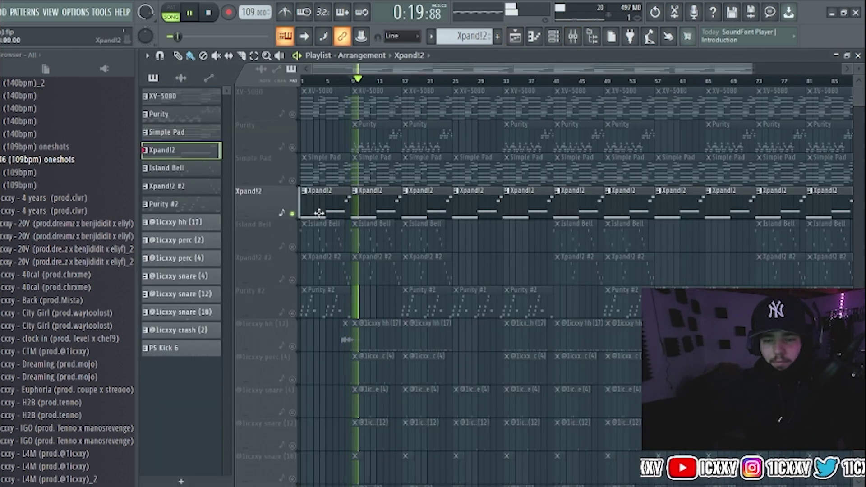
{"action": "double_click", "coordinate": [374, 203]}
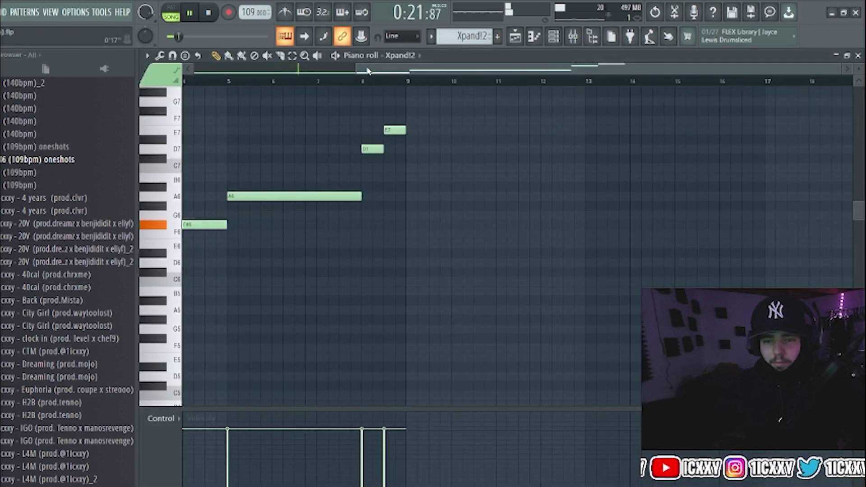
{"action": "left_click_drag", "start_coordinate": [367, 70], "coordinate": [205, 71]}
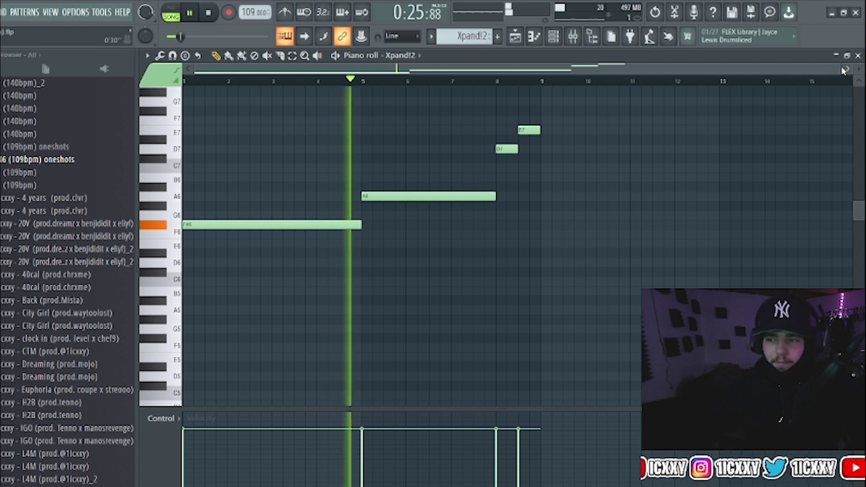
- Check the effects on Xpand!2's mixer insert, follow the rest of its pattern in the piano roll, and stop playback in the playlist
{"action": "left_click", "coordinate": [573, 38]}
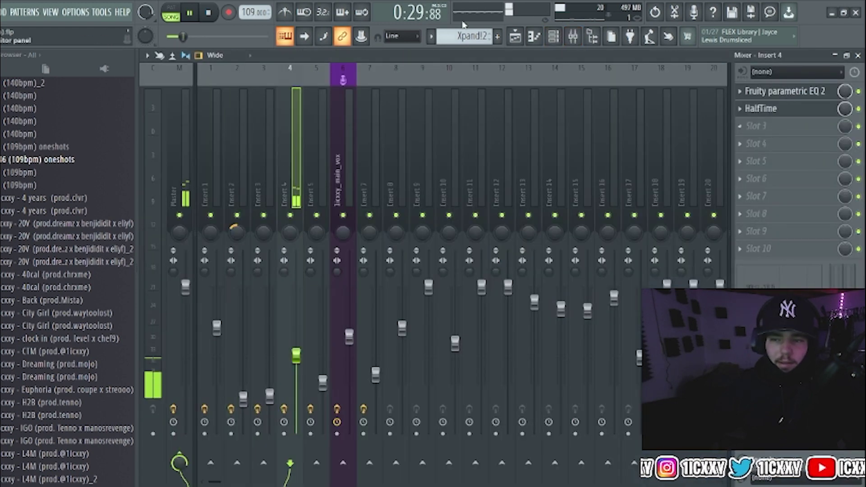
{"action": "left_click", "coordinate": [515, 36]}
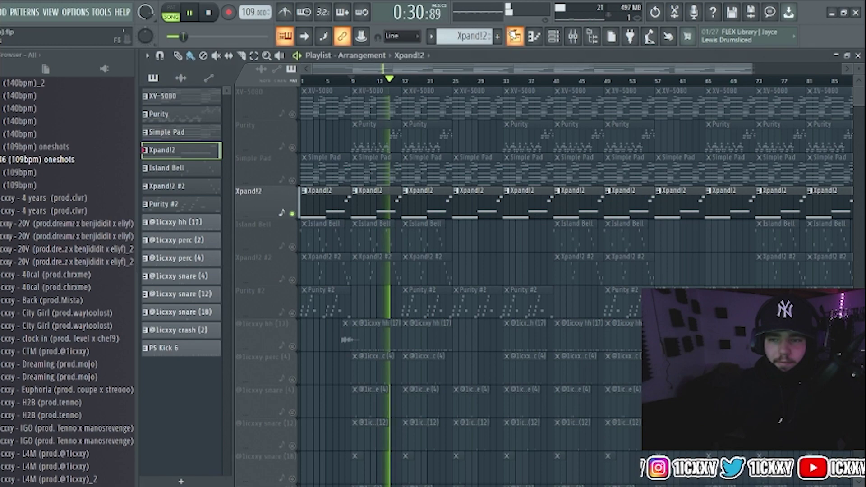
{"action": "double_click", "coordinate": [379, 211]}
{"action": "left_click_drag", "start_coordinate": [431, 73], "coordinate": [215, 72]}
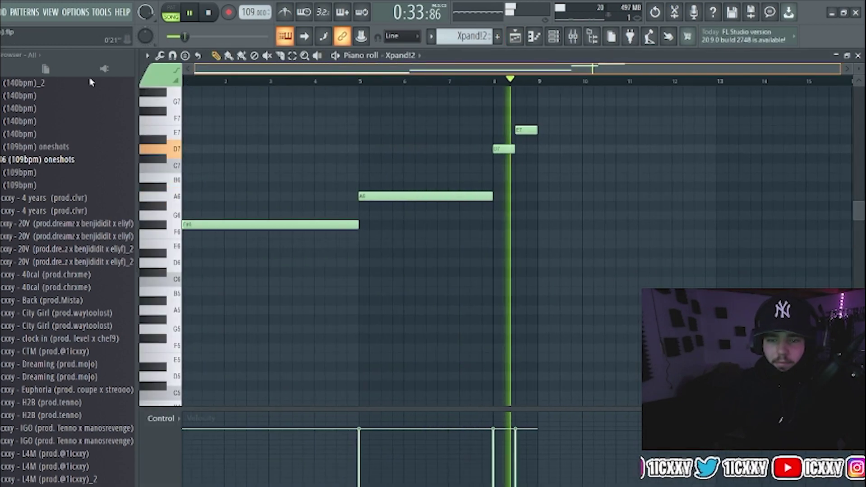
{"action": "left_click", "coordinate": [515, 36]}
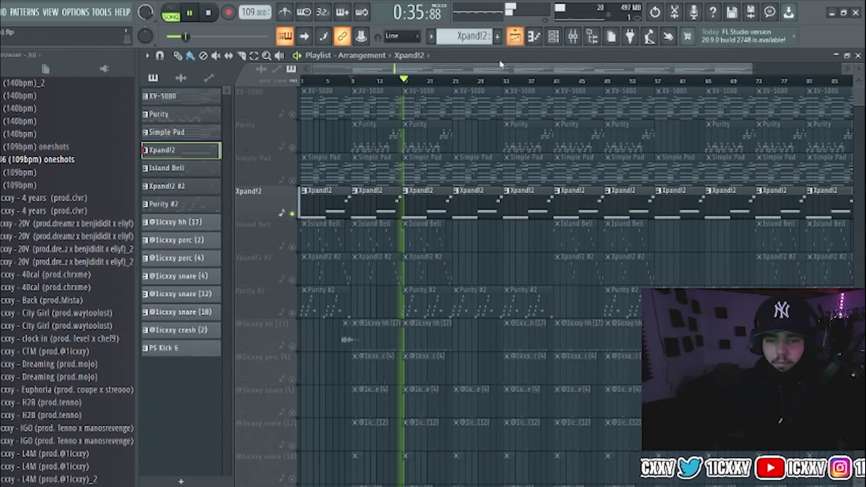
{"action": "key", "text": "space"}
- Unmute Simple Pad, Purity and XV-5080 alongside Xpand!2 and play the four tracks together from bar 9
{"action": "left_click", "coordinate": [292, 180]}
{"action": "left_click", "coordinate": [293, 147]}
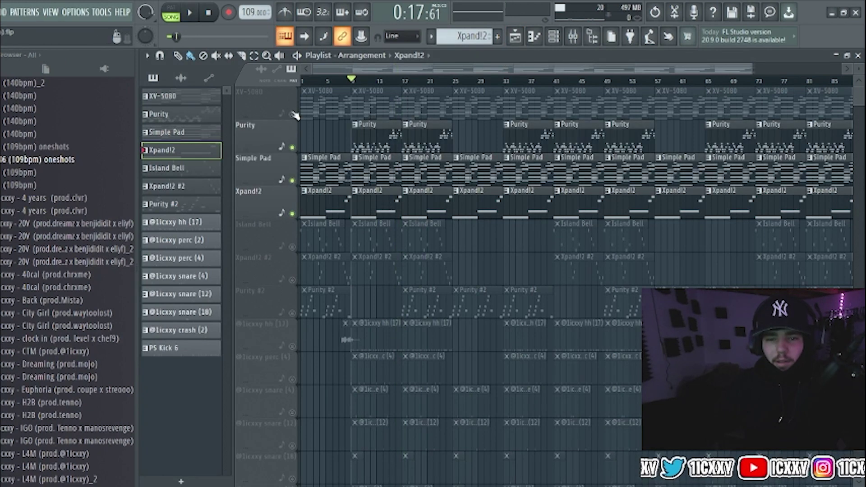
{"action": "left_click", "coordinate": [292, 114]}
{"action": "key", "text": "space"}
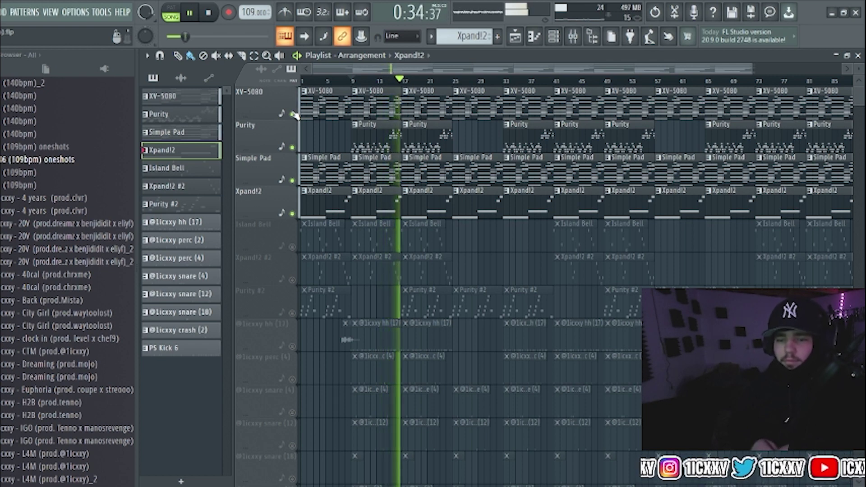
{"action": "key", "text": "space"}
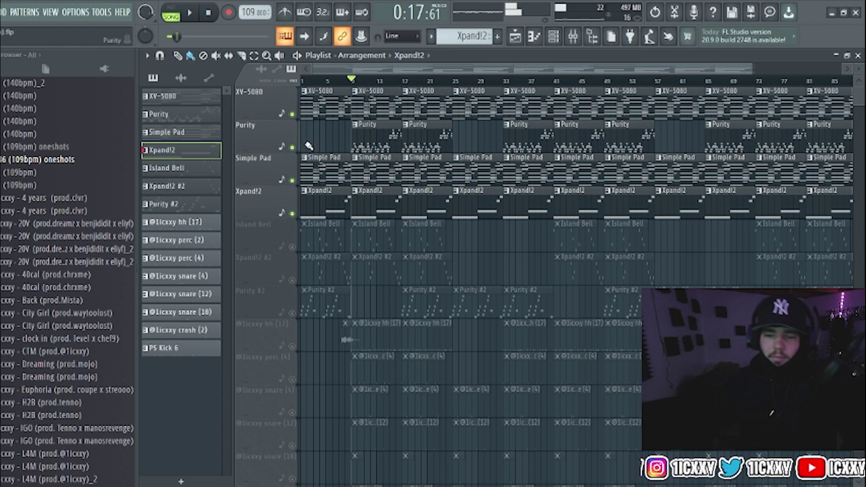
- Solo the Island Bell track and view its pattern's notes in the piano roll before returning to the playlist
{"action": "left_click", "coordinate": [291, 248], "text": "ctrl"}
{"action": "double_click", "coordinate": [356, 242]}
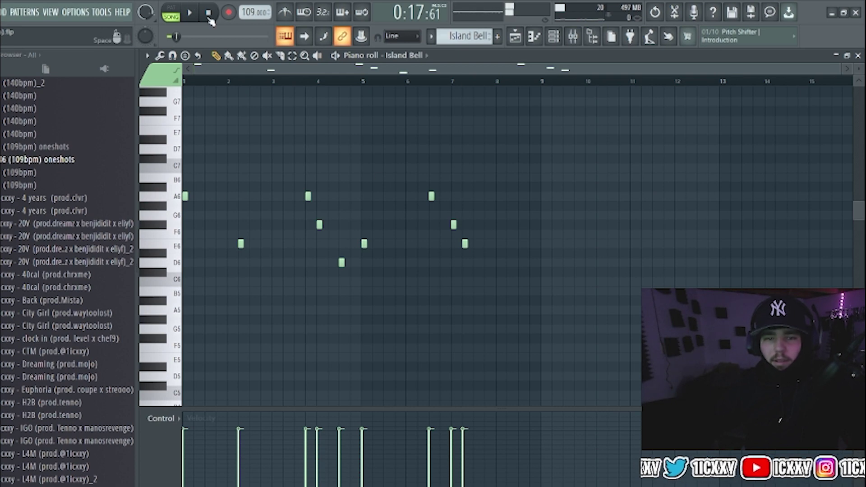
{"action": "left_click", "coordinate": [516, 40]}
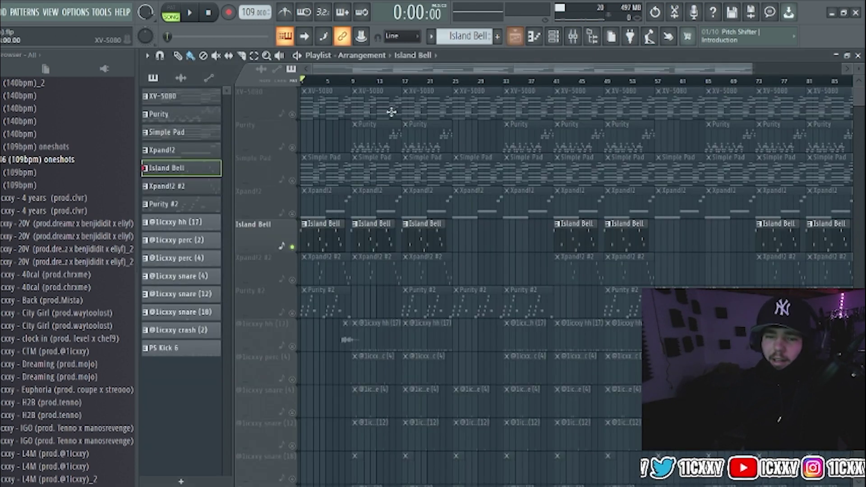
- Set the playback position to bar 9 and play the Island Bell track on its own
{"action": "left_click", "coordinate": [355, 82]}
{"action": "key", "text": "space"}
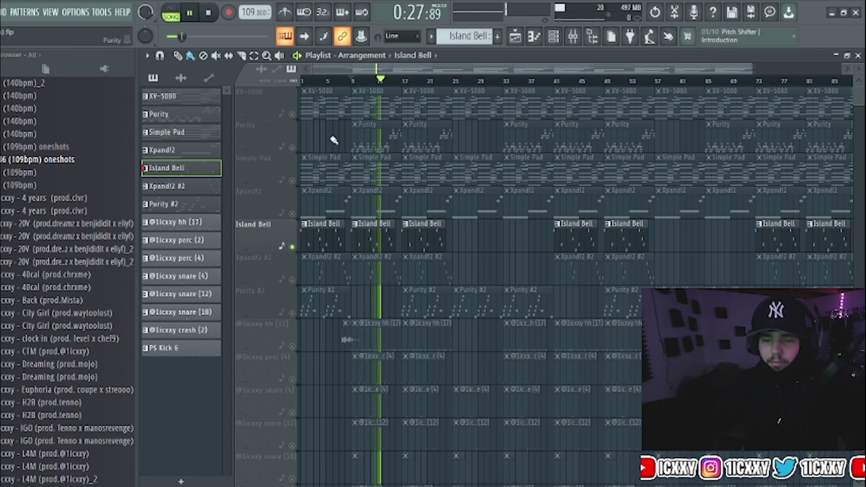
{"action": "key", "text": "space"}
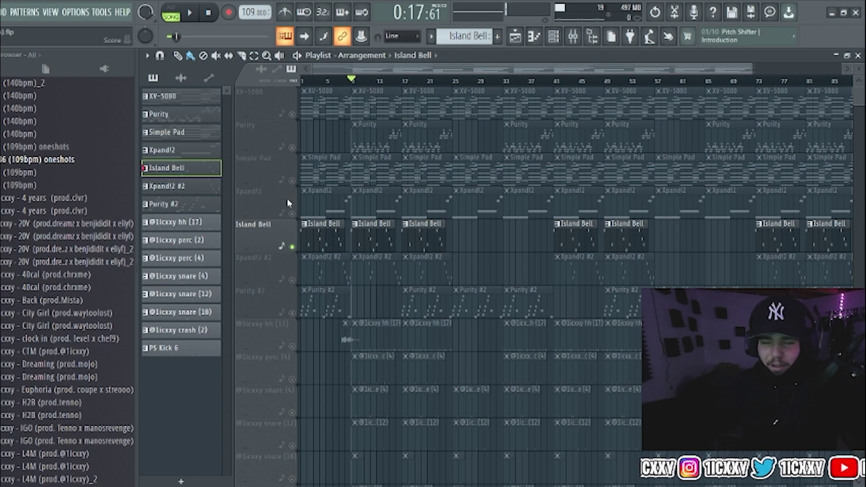
- Unmute Xpand!2, Simple Pad, Purity and XV-5080 alongside Island Bell and play the five tracks together from bar 9
{"action": "left_click", "coordinate": [292, 213]}
{"action": "left_click", "coordinate": [292, 180]}
{"action": "left_click", "coordinate": [291, 147]}
{"action": "left_click", "coordinate": [292, 113]}
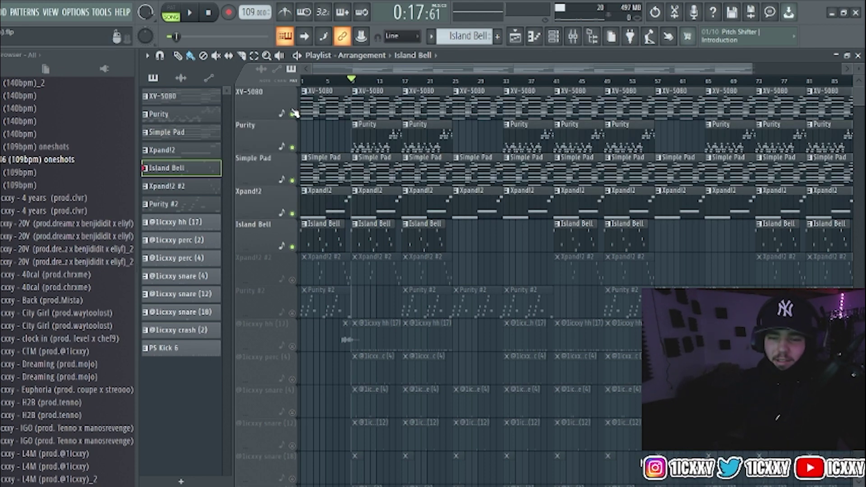
{"action": "key", "text": "space"}
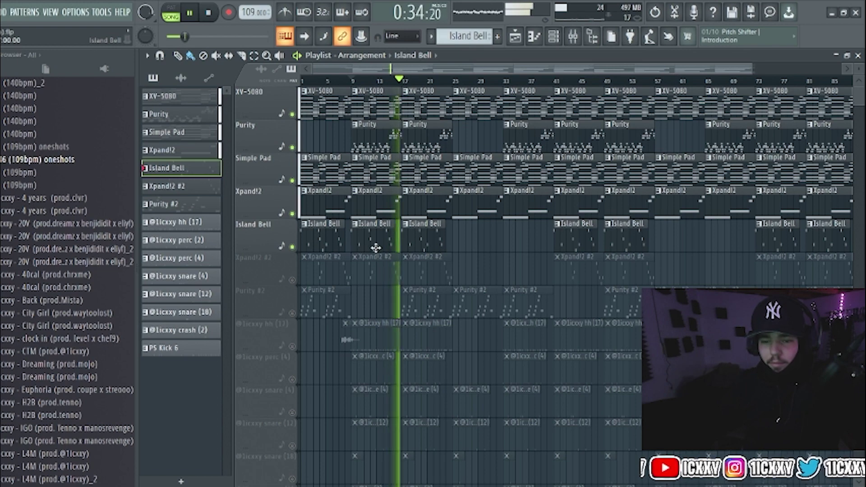
{"action": "key", "text": "space"}
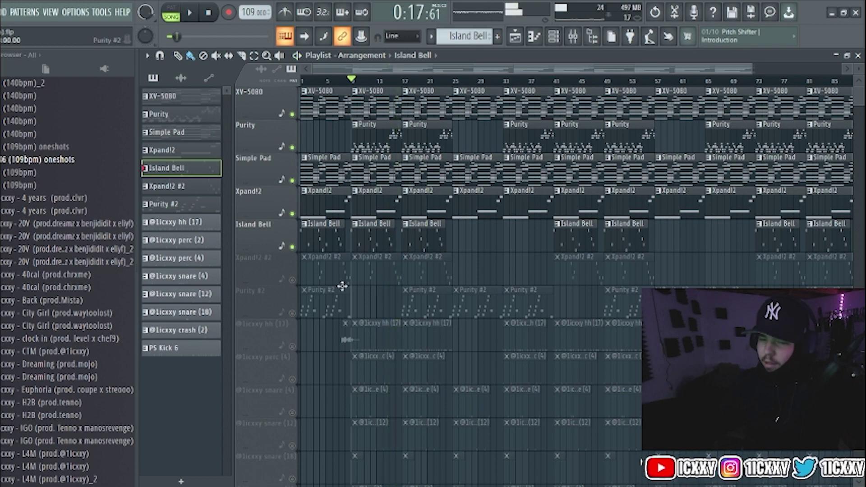
- Solo the Xpand!2 #2 track and play it with its whole pattern shown in the piano roll, then stop playback
{"action": "right_click", "coordinate": [293, 280]}
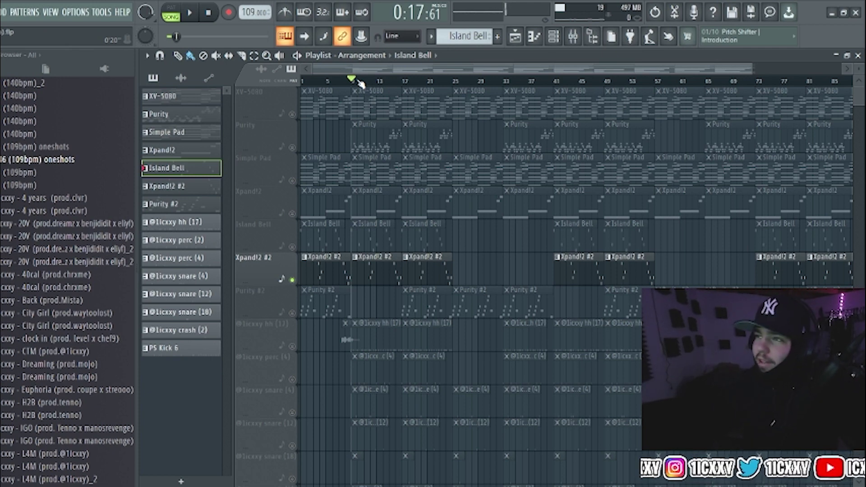
{"action": "double_click", "coordinate": [374, 284]}
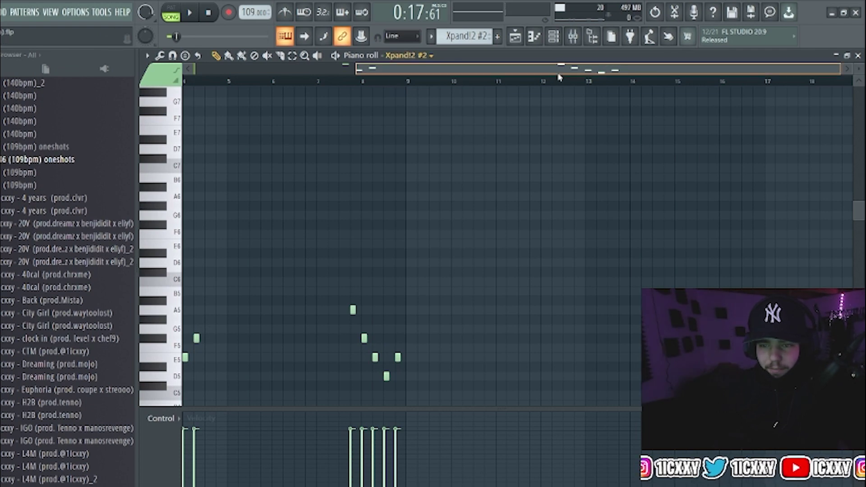
{"action": "scroll", "coordinate": [304, 71], "scroll_direction": "left", "scroll_amount": 3}
{"action": "scroll", "coordinate": [408, 251], "scroll_direction": "down", "scroll_amount": 6}
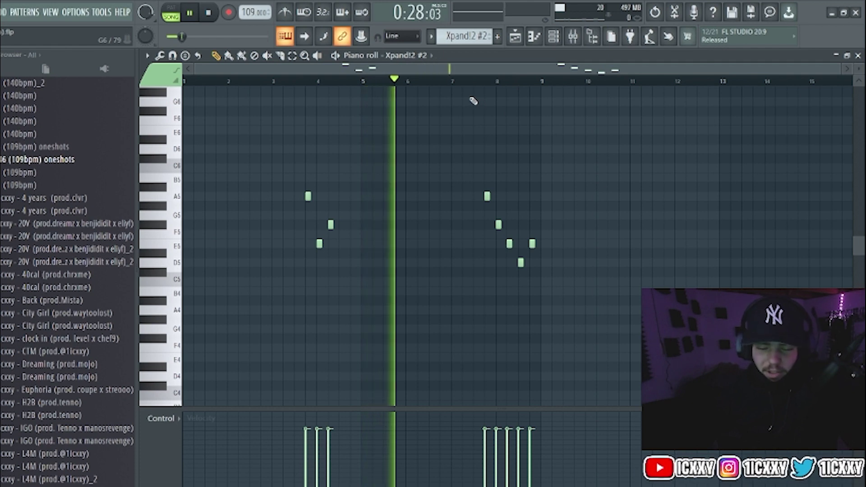
{"action": "key", "text": "space"}
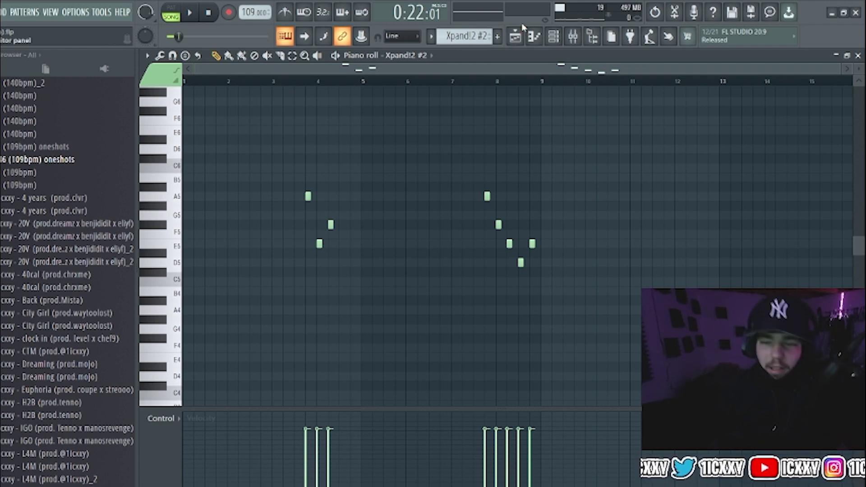
- Solo the Purity #2 track in the playlist, set the playback position to bar 17 and show its whole pattern in the piano roll
{"action": "left_click", "coordinate": [522, 35]}
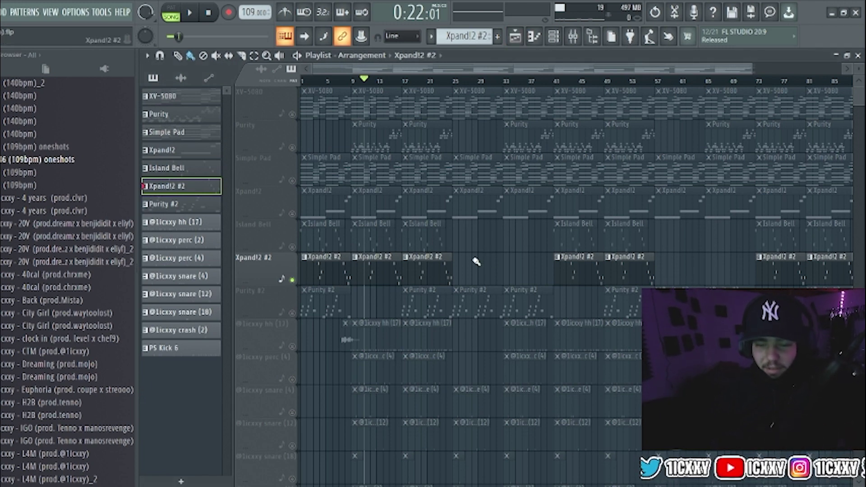
{"action": "left_click", "coordinate": [352, 80]}
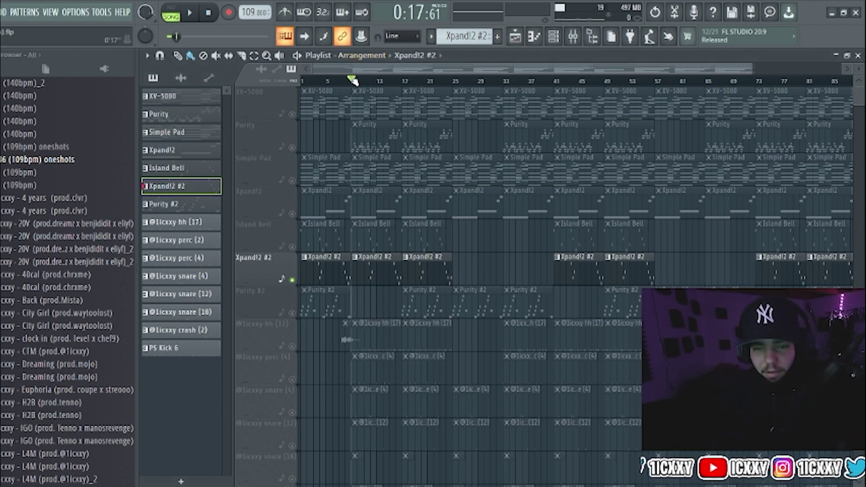
{"action": "right_click", "coordinate": [292, 314]}
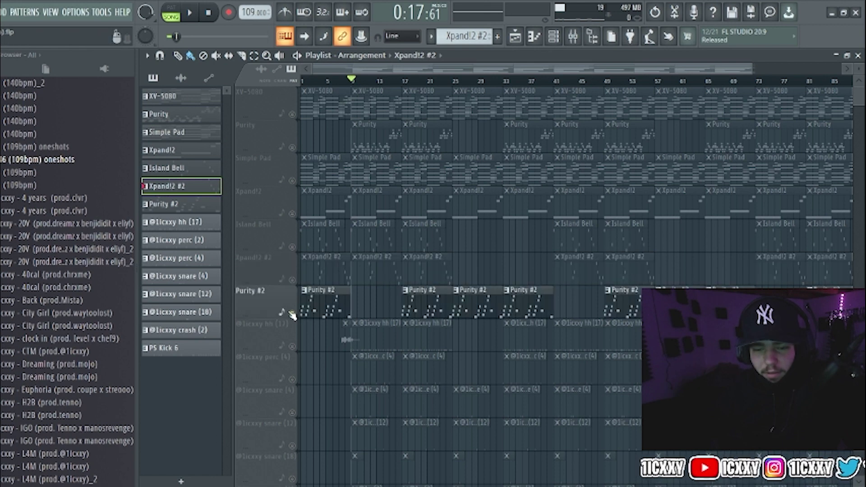
{"action": "left_click", "coordinate": [405, 83]}
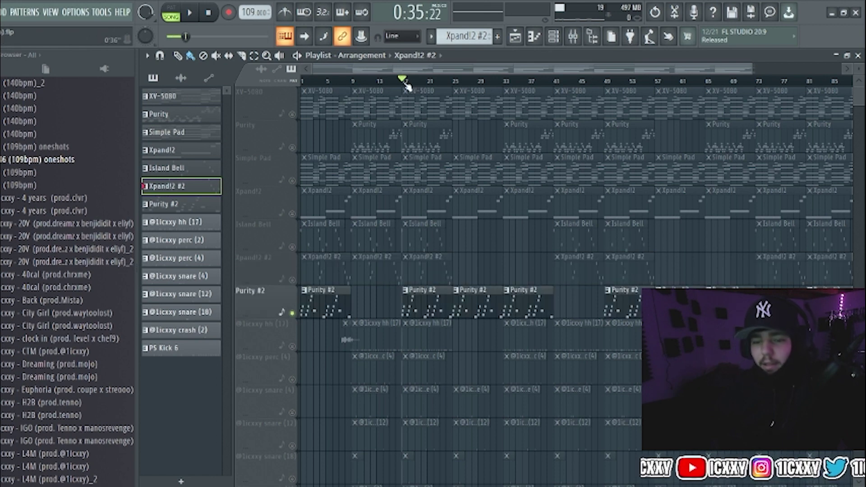
{"action": "double_click", "coordinate": [434, 300]}
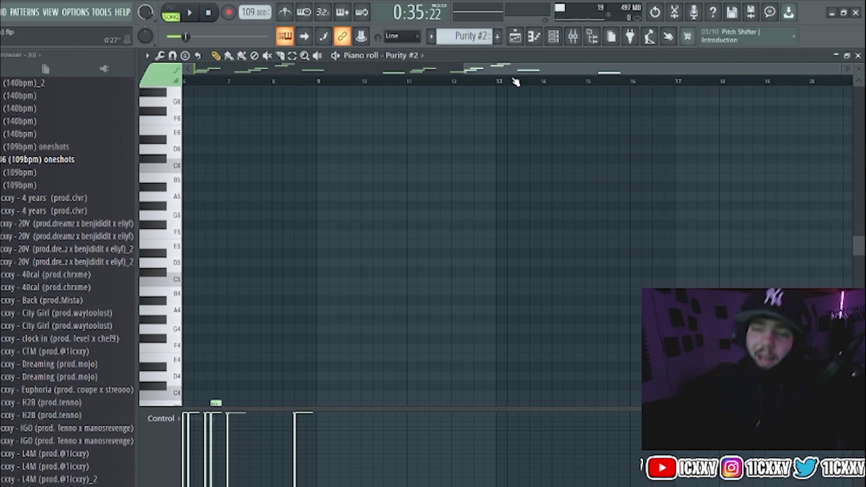
{"action": "left_click_drag", "start_coordinate": [519, 72], "coordinate": [225, 88]}
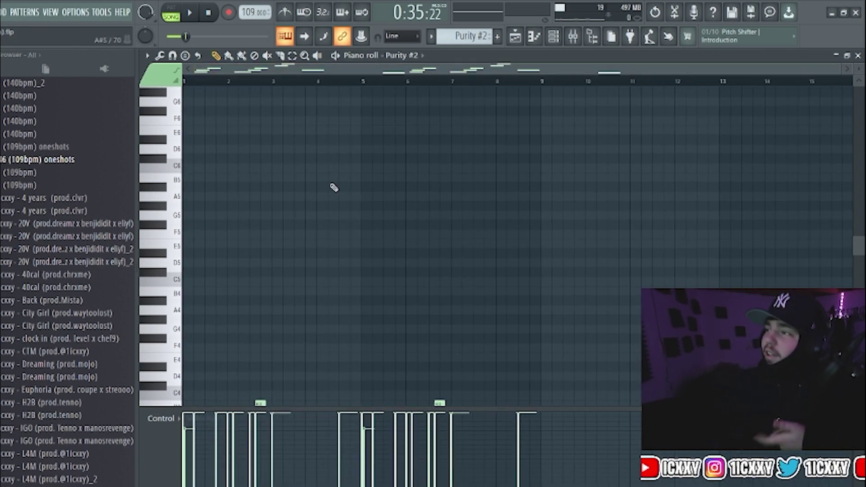
{"action": "scroll", "coordinate": [334, 188], "scroll_direction": "down", "scroll_amount": 6}
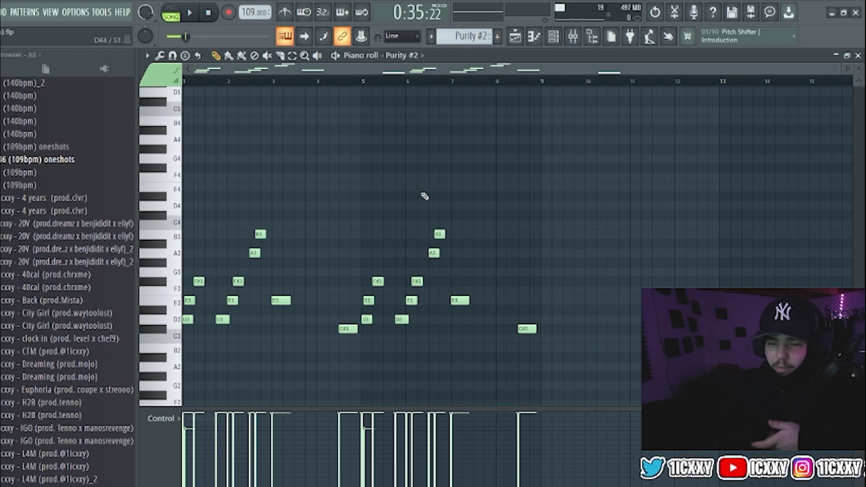
- Check the Purity #2 channel in the channel rack, play the track on its own from bar 17 and stop playback
{"action": "left_click", "coordinate": [553, 36]}
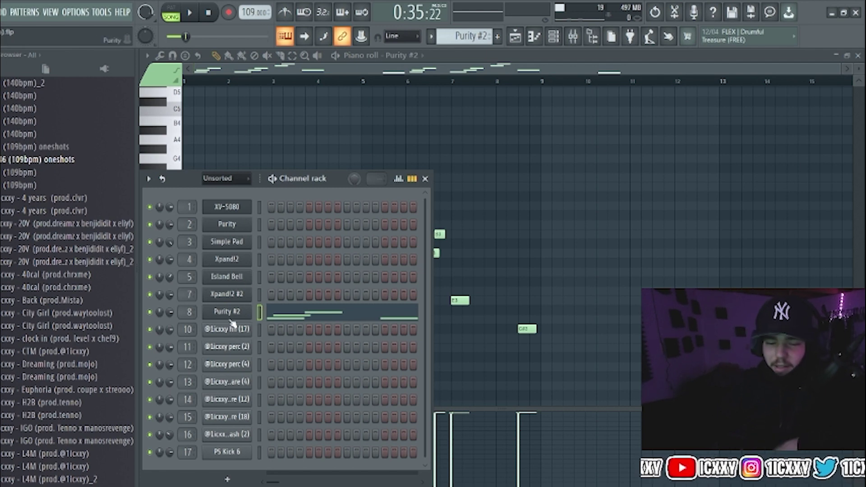
{"action": "key", "text": "F6"}
{"action": "scroll", "coordinate": [518, 261], "scroll_direction": "down", "scroll_amount": 3}
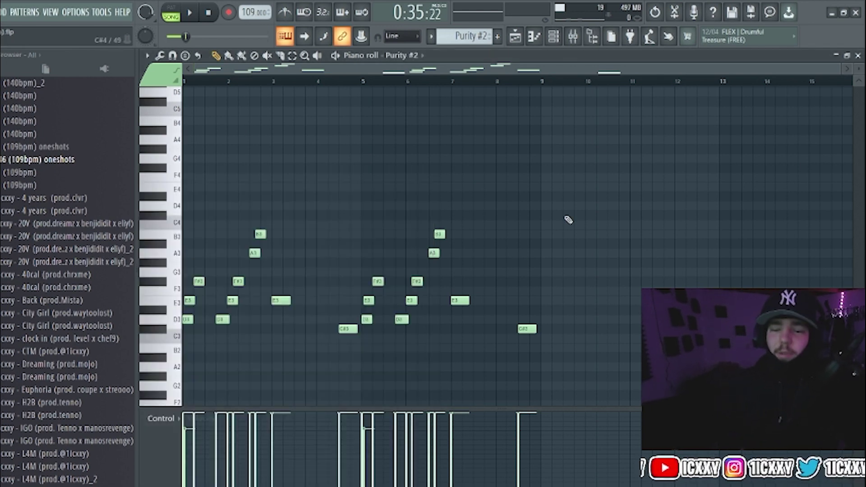
{"action": "scroll", "coordinate": [564, 181], "scroll_direction": "up", "scroll_amount": 3}
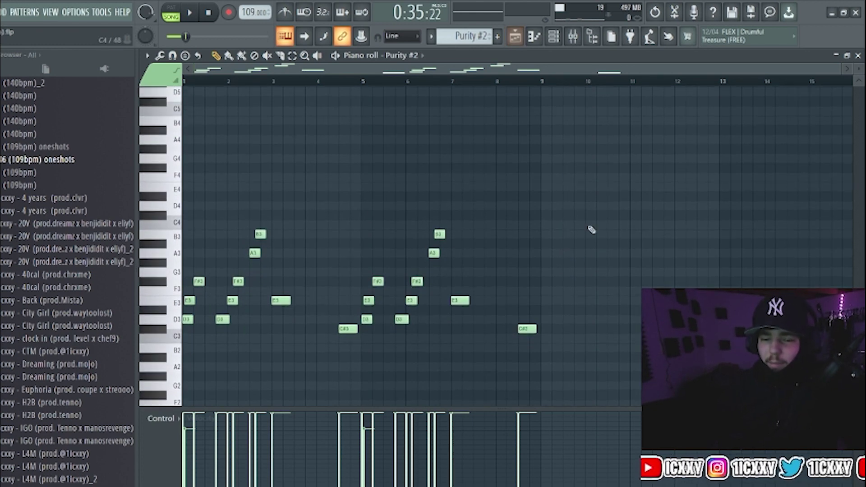
{"action": "key", "text": "space"}
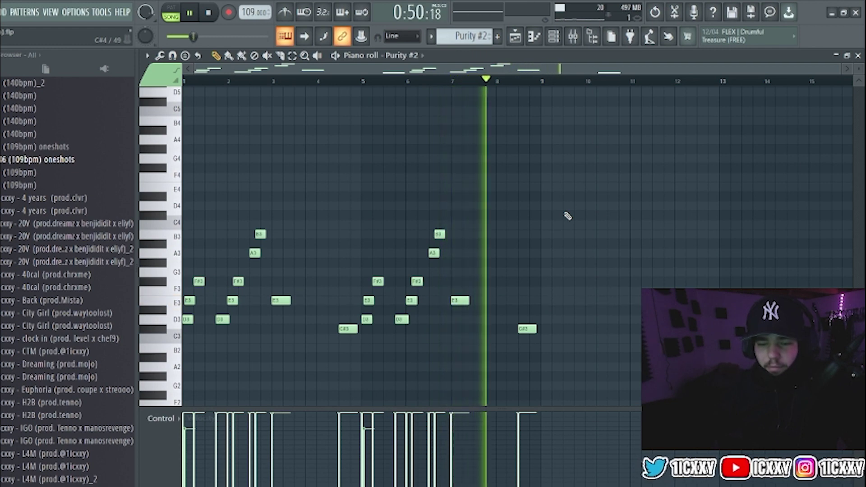
{"action": "key", "text": "space"}
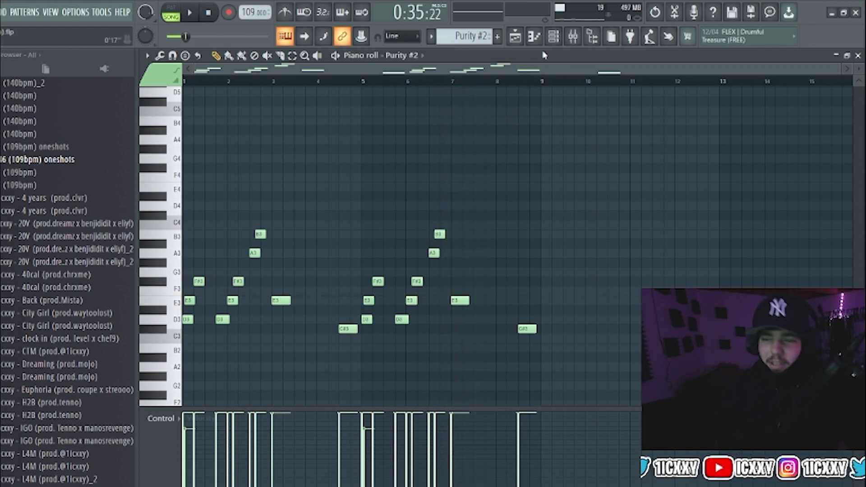
- Unmute Xpand!2 #2, Island Bell, Xpand!2, Simple Pad, Purity and XV-5080 alongside Purity #2, play them together from bar 17 and stop
{"action": "left_click", "coordinate": [515, 36]}
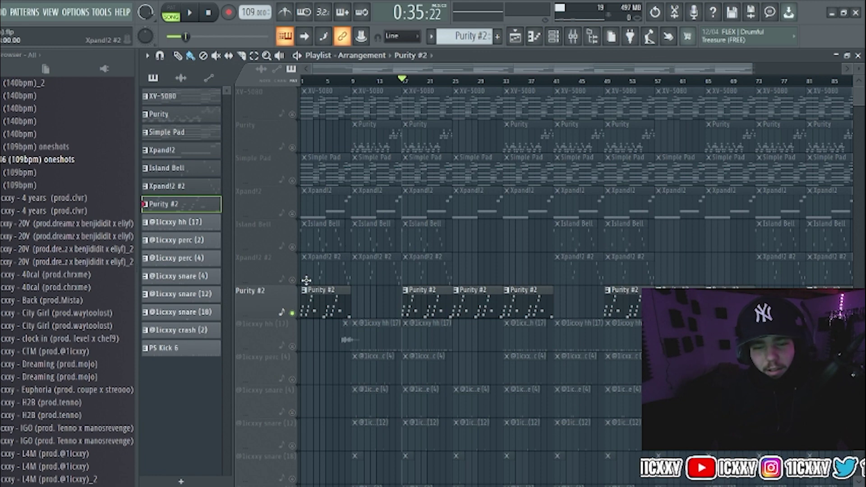
{"action": "left_click", "coordinate": [292, 280]}
{"action": "left_click", "coordinate": [292, 247]}
{"action": "left_click", "coordinate": [292, 213]}
{"action": "left_click", "coordinate": [292, 180]}
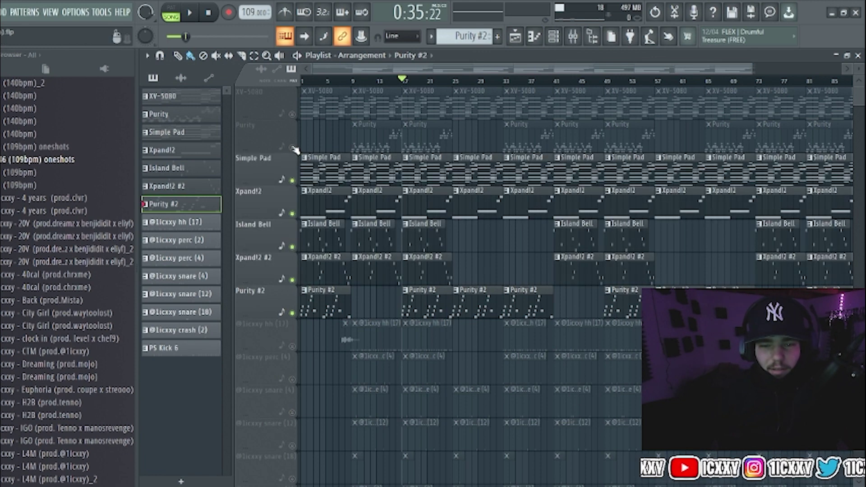
{"action": "left_click", "coordinate": [292, 147]}
{"action": "left_click", "coordinate": [292, 115]}
{"action": "key", "text": "space"}
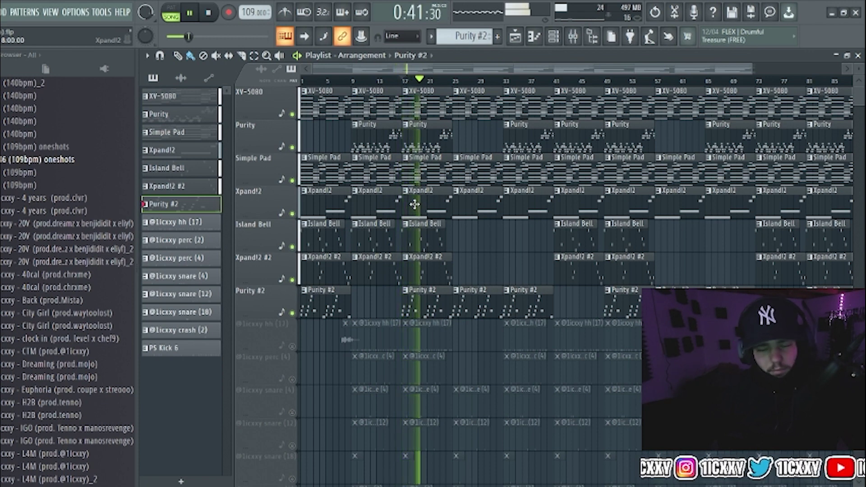
{"action": "scroll", "coordinate": [414, 204], "scroll_direction": "down", "scroll_amount": 2}
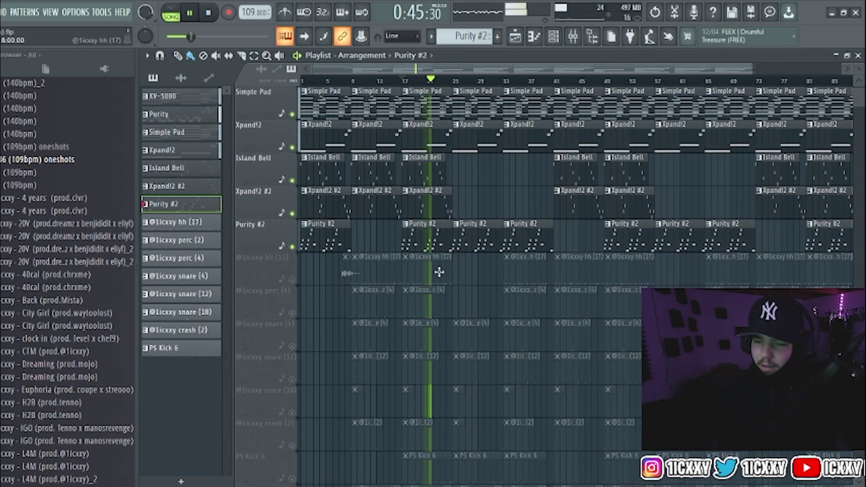
{"action": "key", "text": "space"}
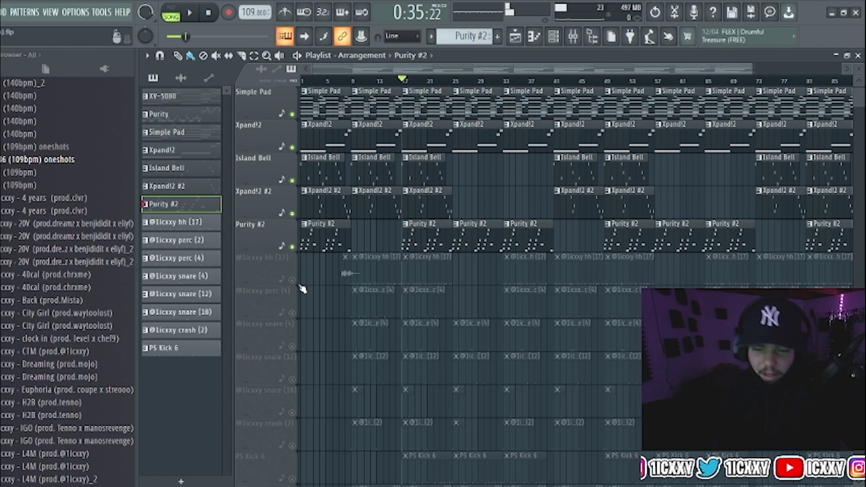
{"action": "right_click", "coordinate": [292, 280]}
{"action": "left_click", "coordinate": [411, 271]}
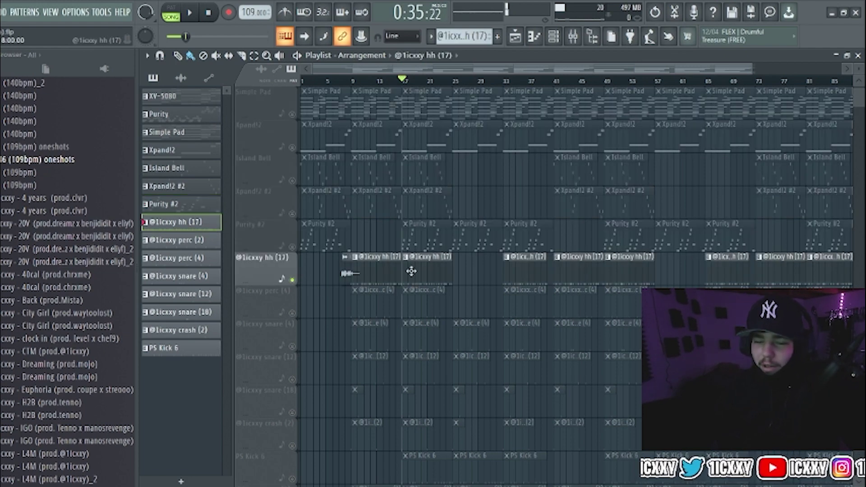
{"action": "double_click", "coordinate": [411, 271]}
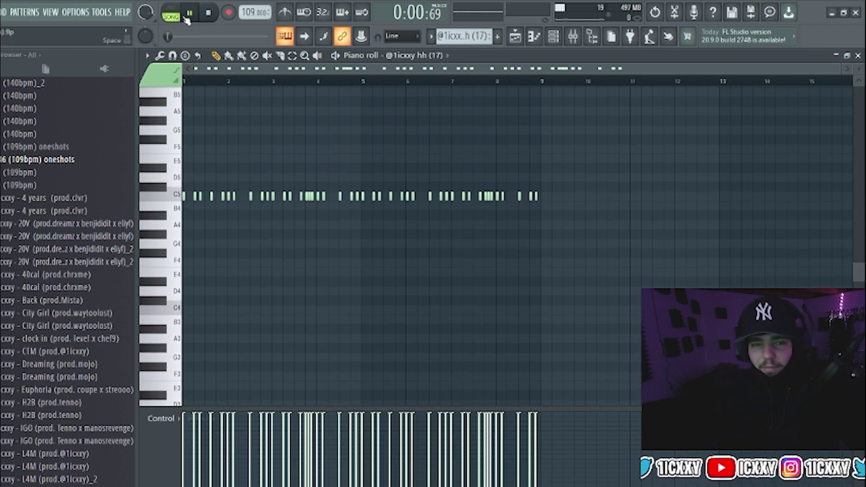
{"action": "key", "text": "space"}
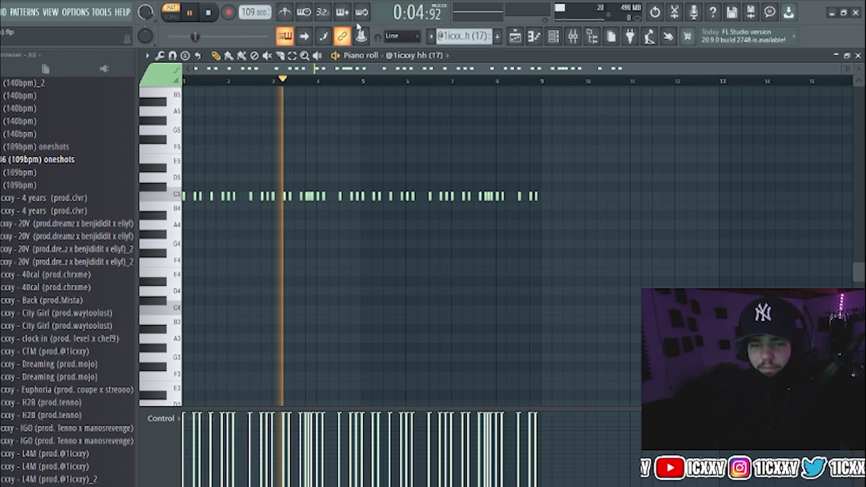
{"action": "key", "text": "space"}
{"action": "left_click", "coordinate": [519, 40]}
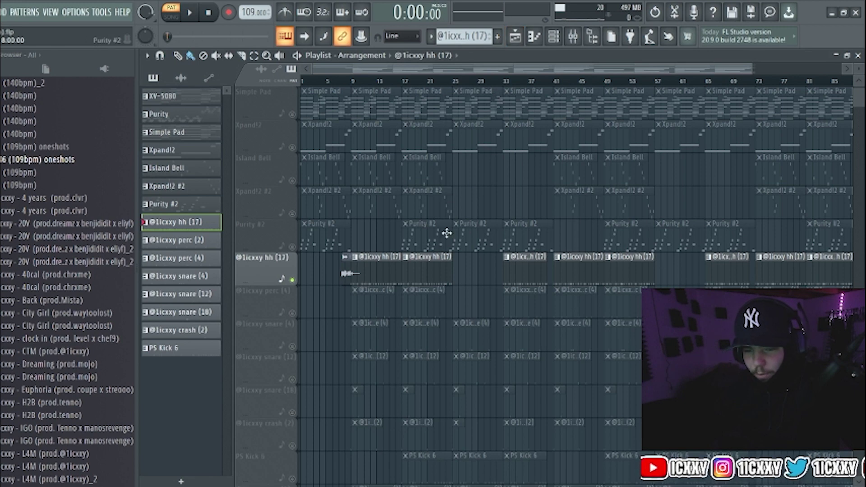
{"action": "left_click", "coordinate": [292, 313]}
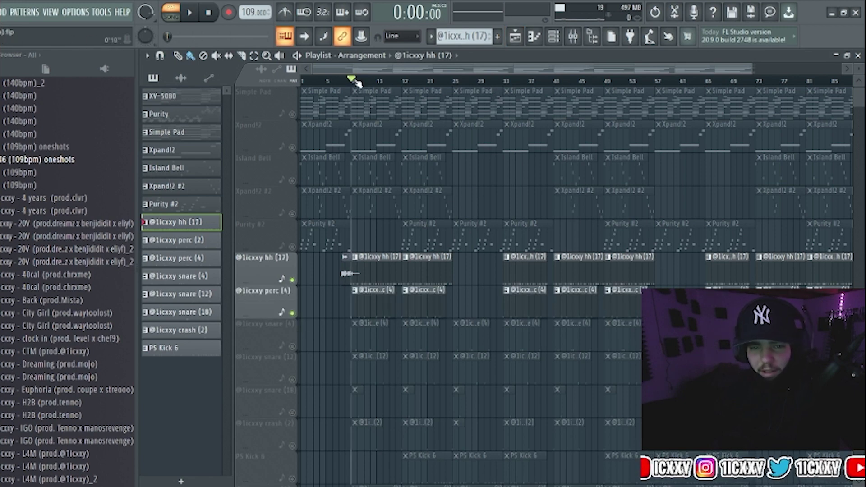
{"action": "double_click", "coordinate": [376, 309]}
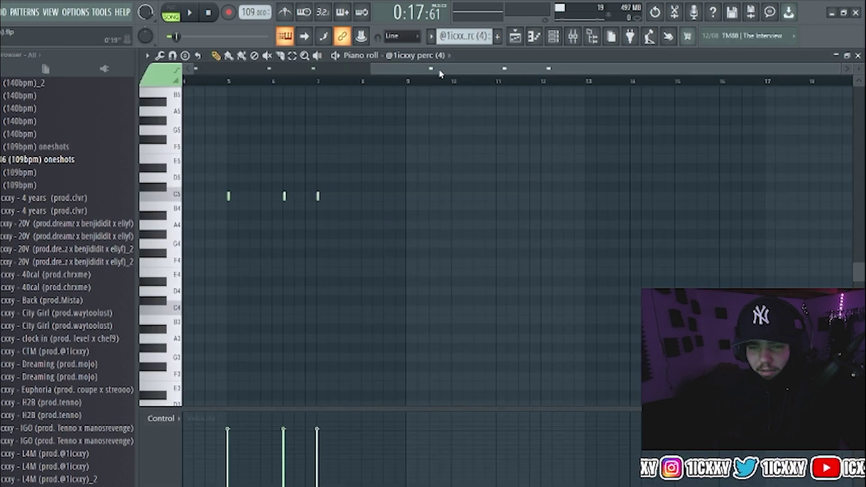
{"action": "scroll", "coordinate": [440, 74], "scroll_direction": "up", "scroll_amount": 3}
{"action": "left_click", "coordinate": [513, 37]}
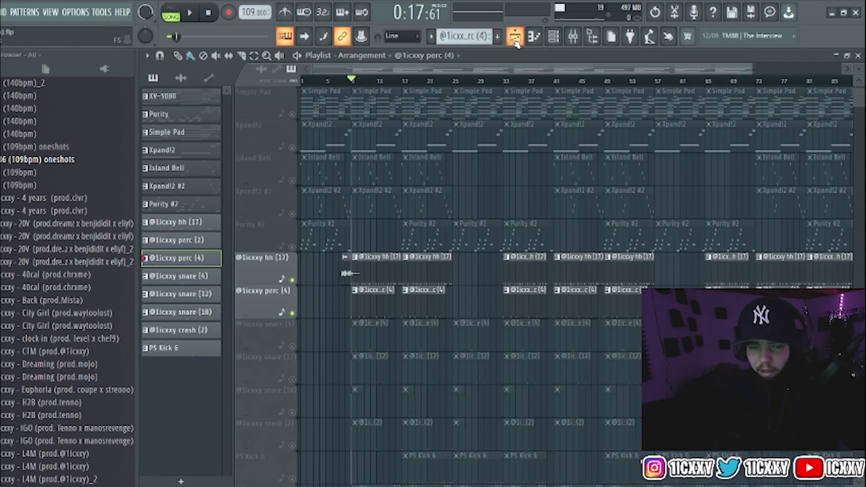
{"action": "scroll", "coordinate": [357, 305], "scroll_direction": "down", "scroll_amount": 2}
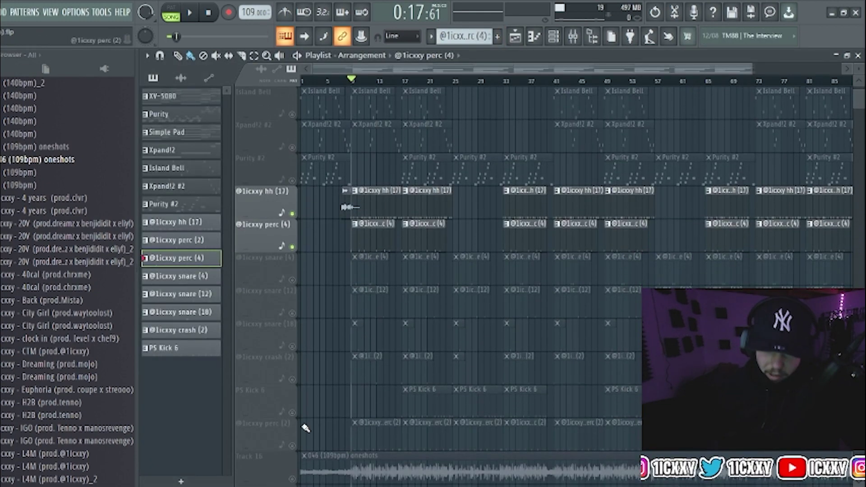
{"action": "left_click", "coordinate": [292, 445]}
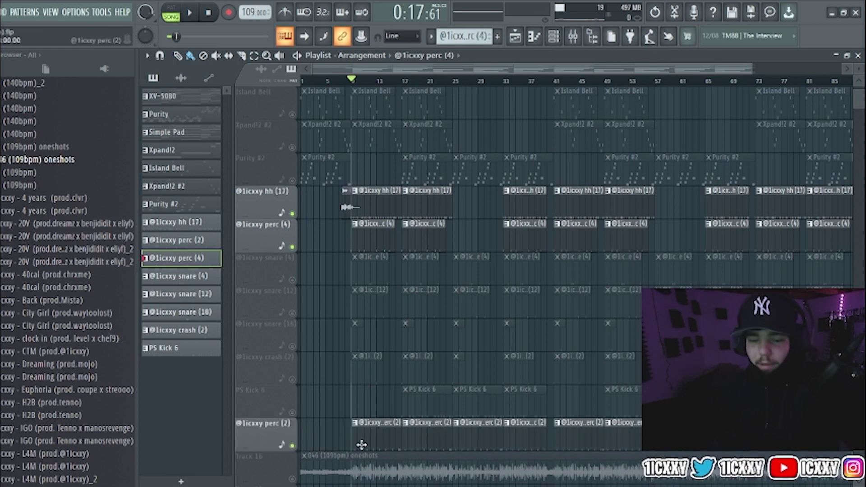
{"action": "left_click", "coordinate": [293, 247]}
{"action": "double_click", "coordinate": [380, 437]}
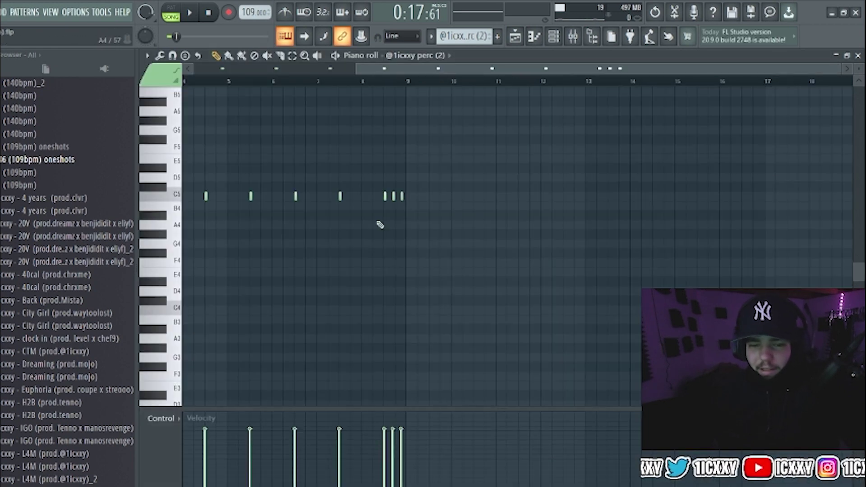
{"action": "left_click_drag", "start_coordinate": [393, 73], "coordinate": [367, 158]}
{"action": "scroll", "coordinate": [419, 152], "scroll_direction": "up", "scroll_amount": 3}
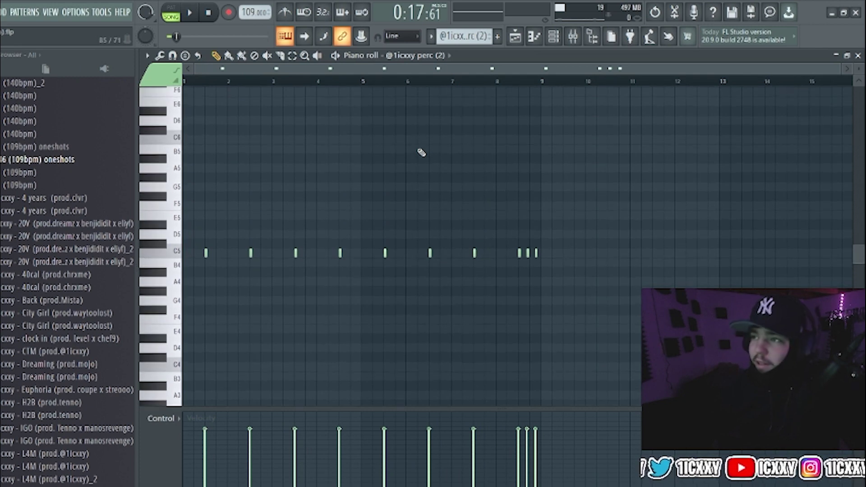
{"action": "key", "text": "F5"}
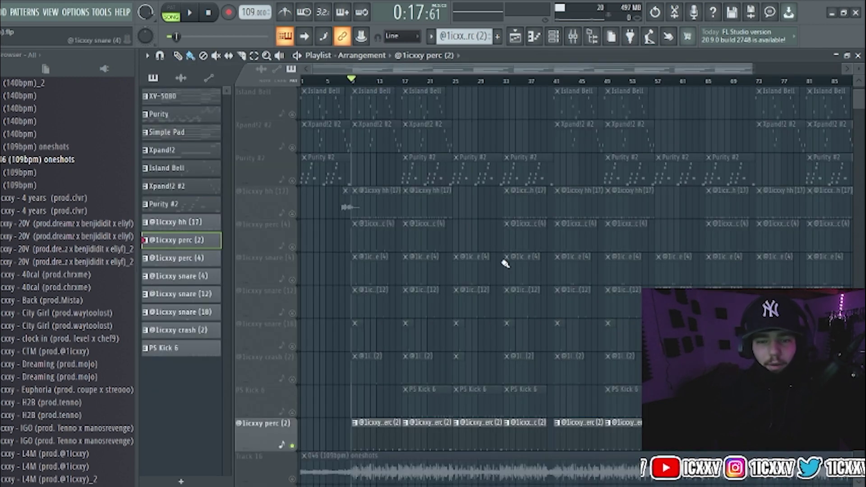
{"action": "key", "text": "space"}
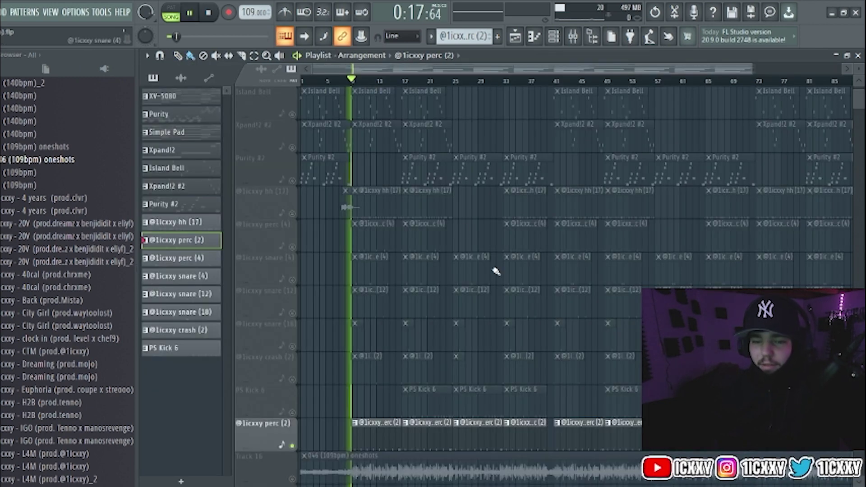
{"action": "left_click", "coordinate": [293, 214]}
{"action": "left_click", "coordinate": [554, 36]}
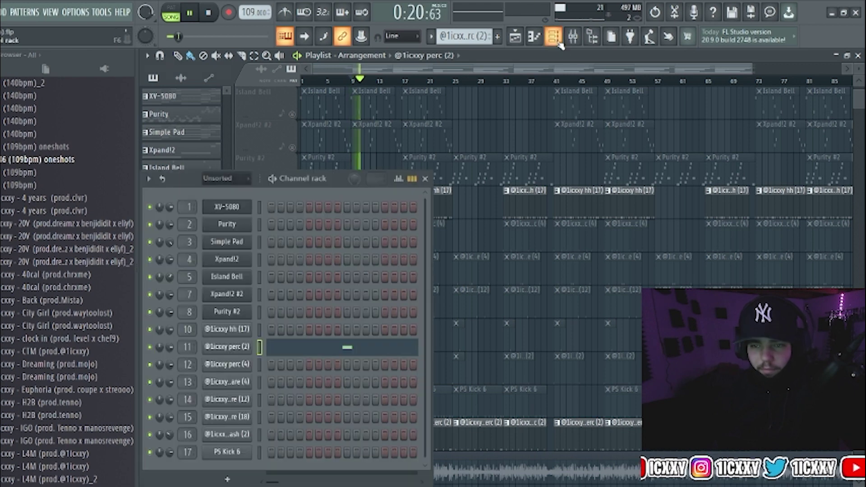
{"action": "left_click", "coordinate": [573, 36]}
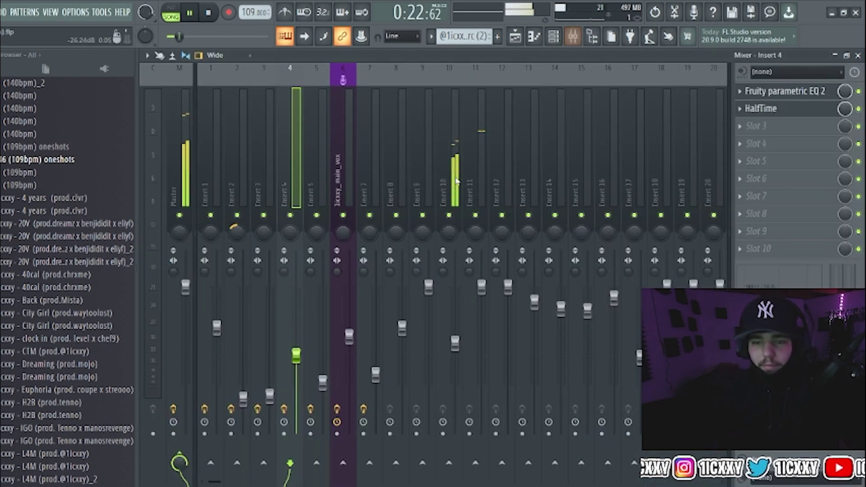
{"action": "left_click", "coordinate": [515, 36]}
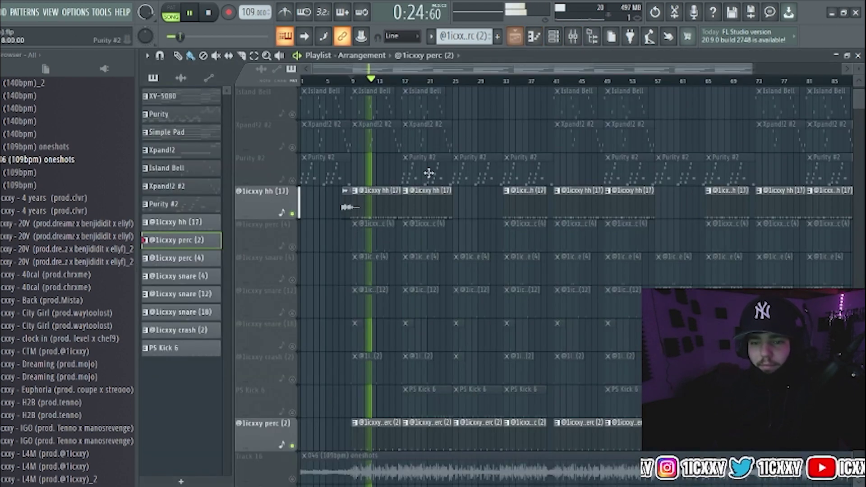
{"action": "double_click", "coordinate": [388, 431]}
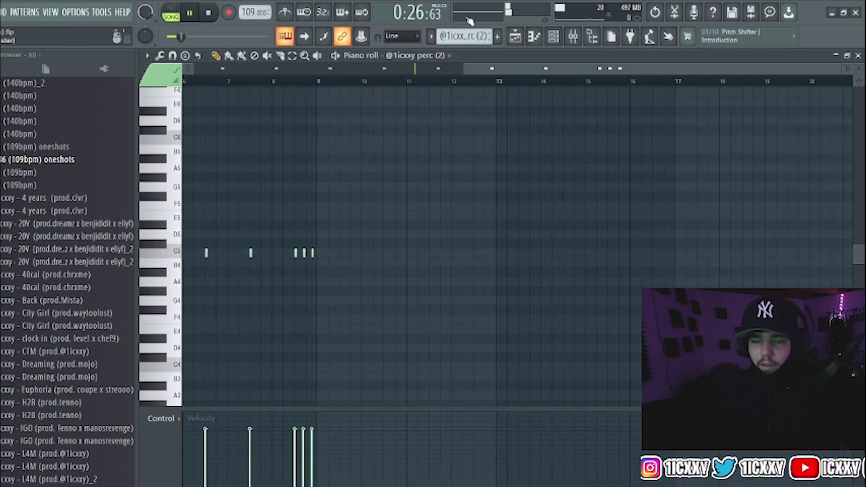
{"action": "left_click_drag", "start_coordinate": [464, 65], "coordinate": [131, 86]}
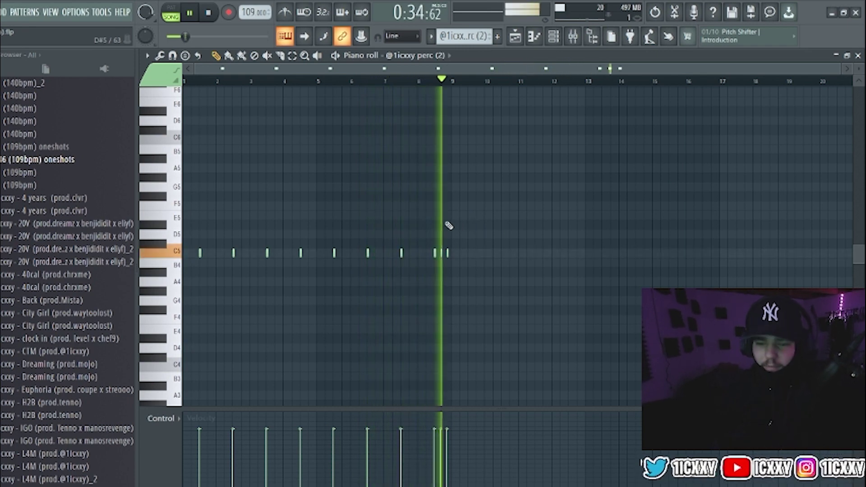
{"action": "left_click", "coordinate": [515, 36]}
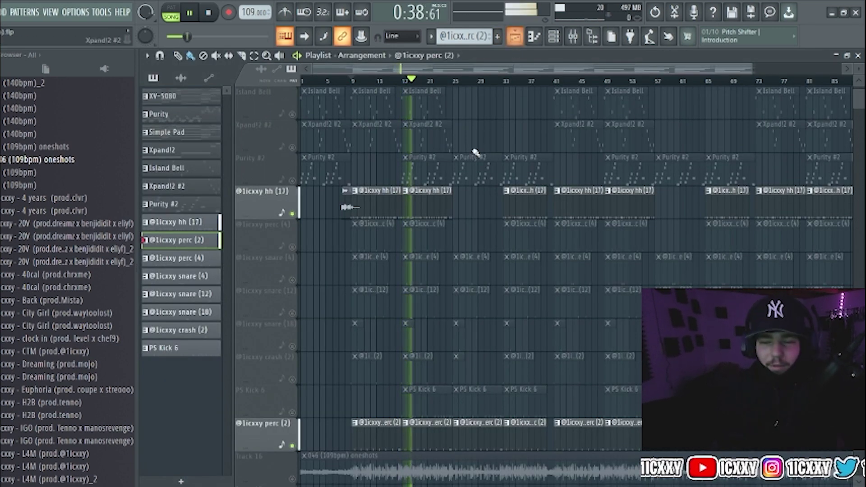
{"action": "key", "text": "space"}
{"action": "left_click_drag", "start_coordinate": [351, 207], "coordinate": [319, 206]}
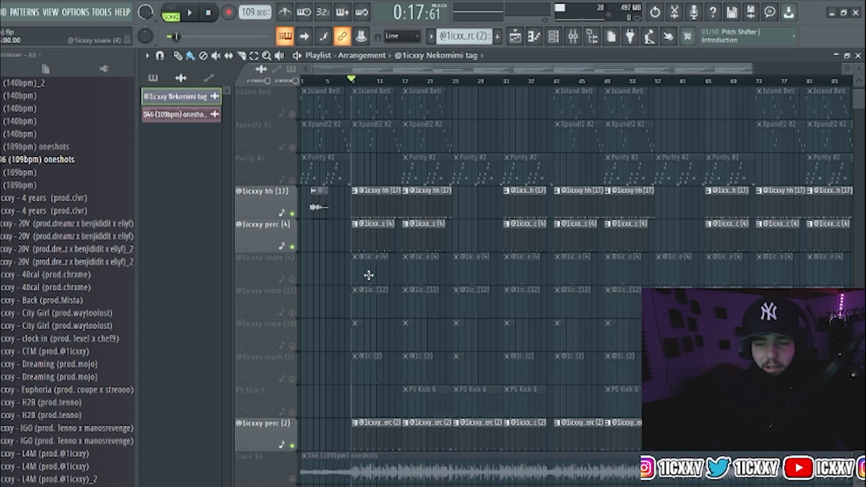
{"action": "key", "text": "space"}
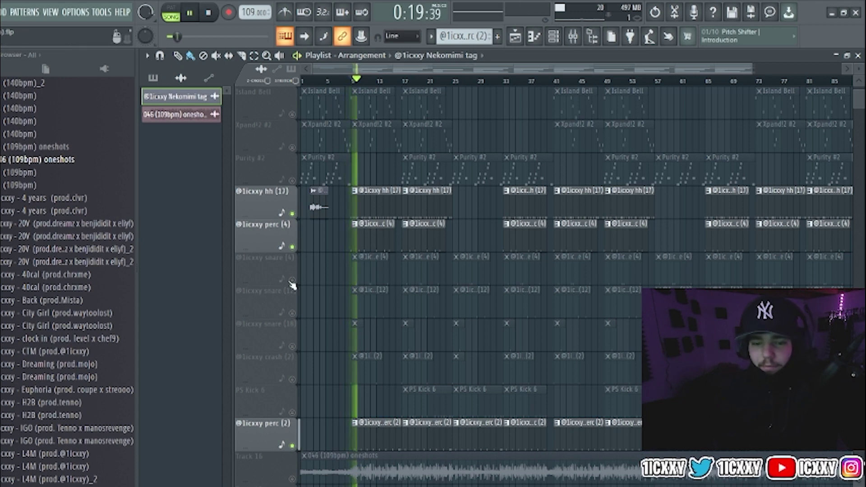
{"action": "key", "text": "space"}
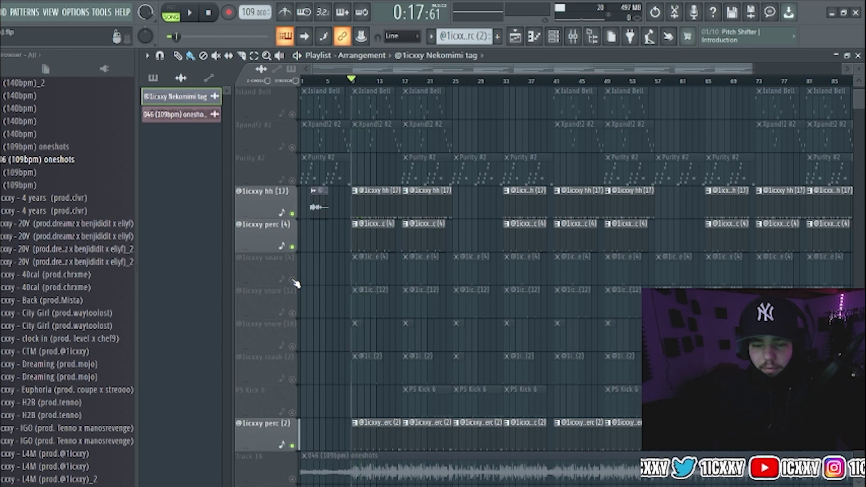
{"action": "left_click", "coordinate": [293, 279]}
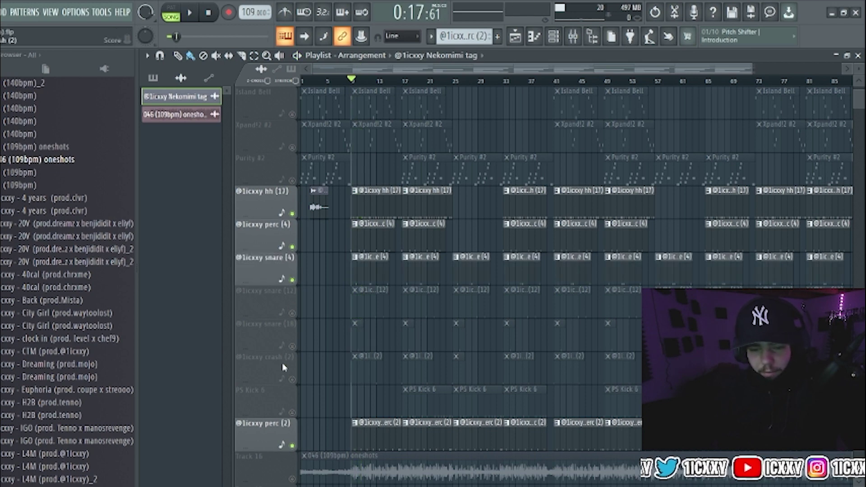
{"action": "key", "text": "space"}
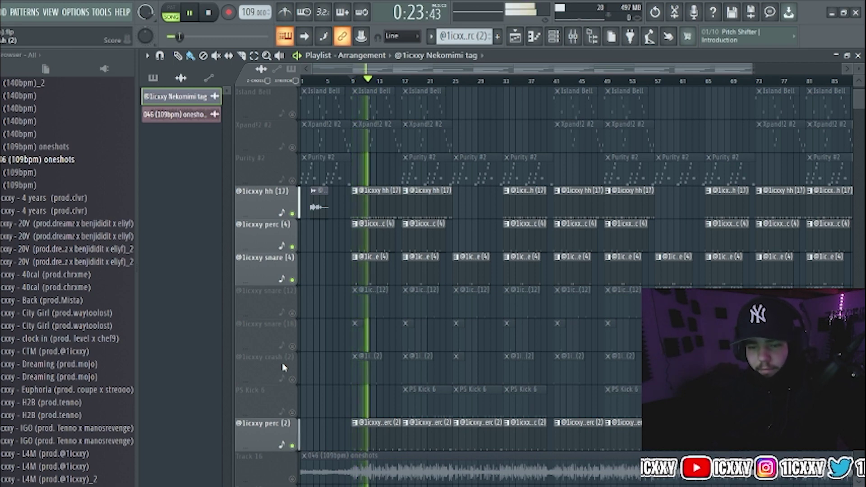
{"action": "key", "text": "space"}
{"action": "left_click", "coordinate": [292, 313]}
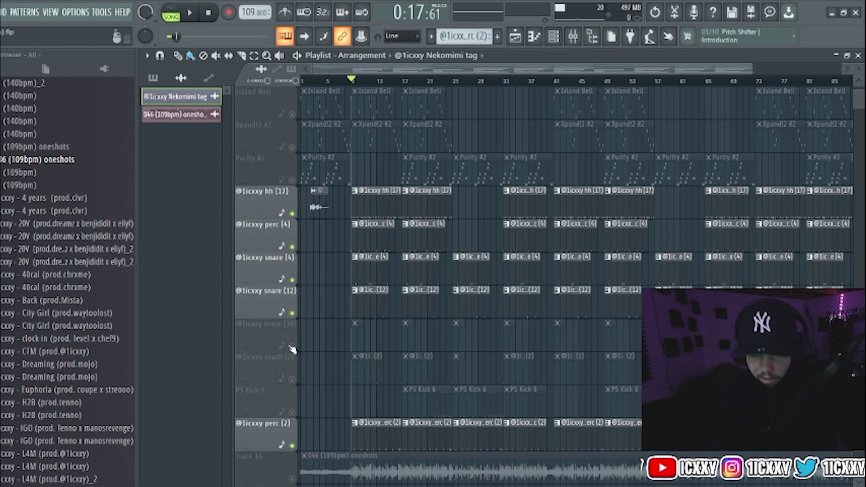
{"action": "left_click", "coordinate": [292, 347]}
{"action": "key", "text": "space"}
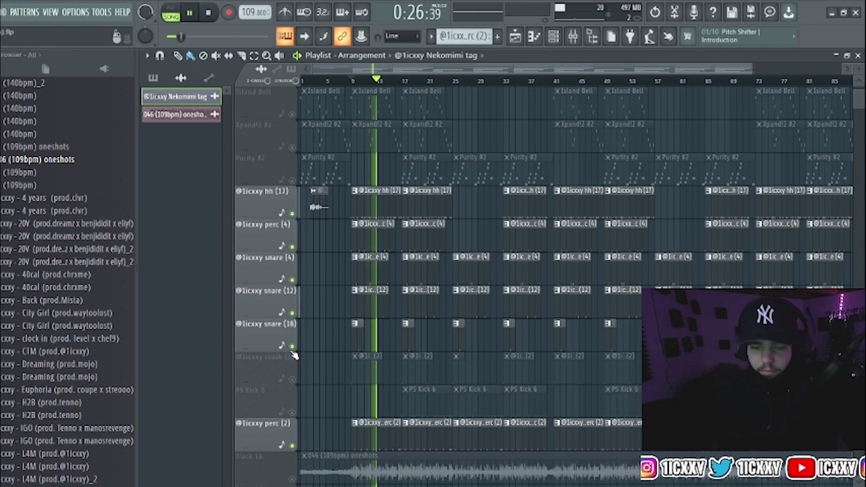
{"action": "key", "text": "space"}
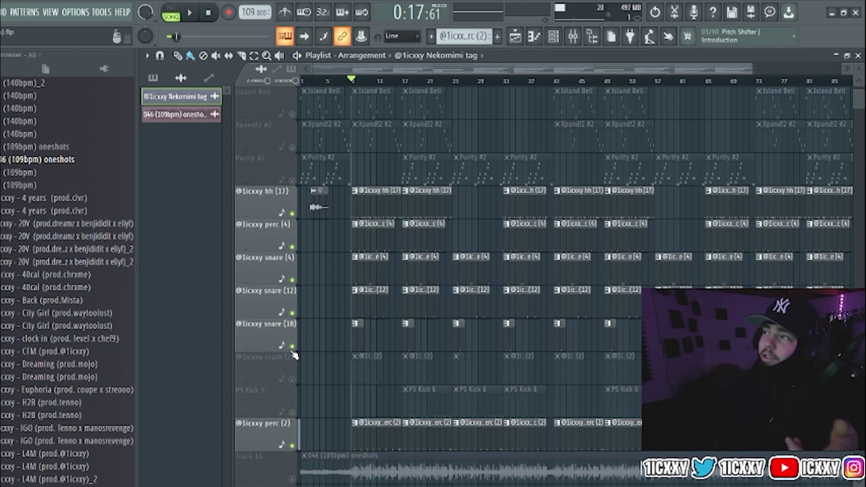
{"action": "left_click", "coordinate": [292, 380]}
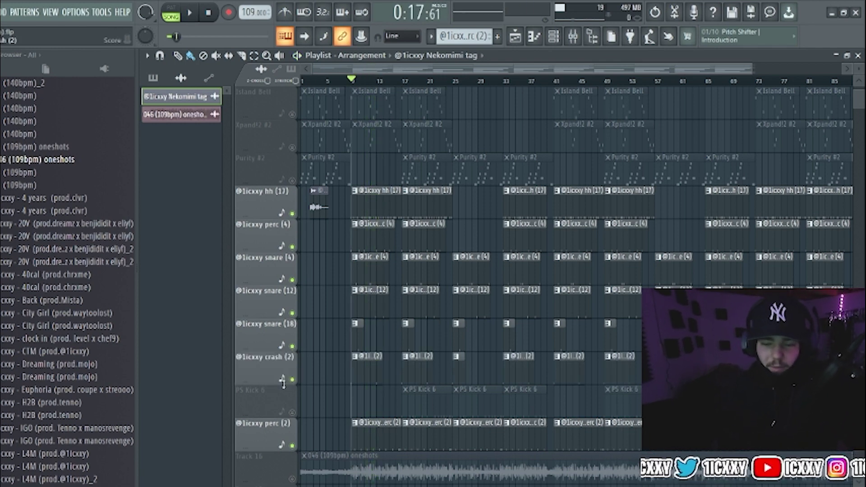
{"action": "key", "text": "space"}
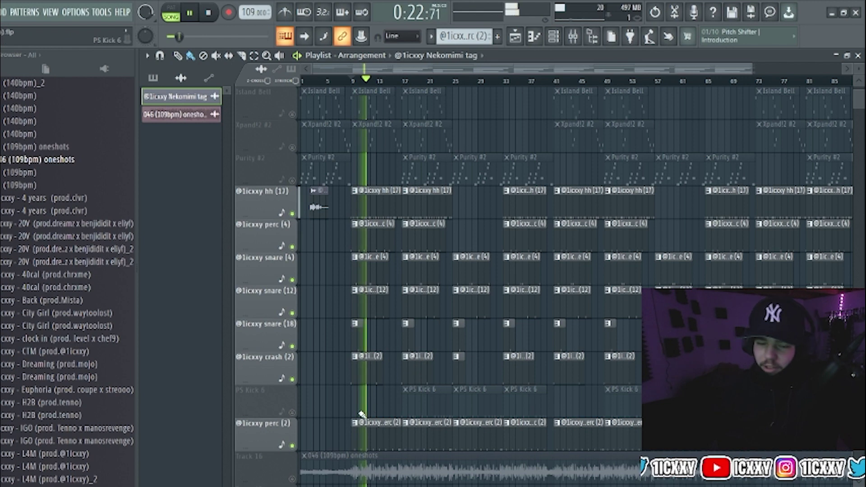
{"action": "key", "text": "space"}
- Unmute PS Kick 6 and play the full drum section from bar 17
{"action": "left_click", "coordinate": [293, 412]}
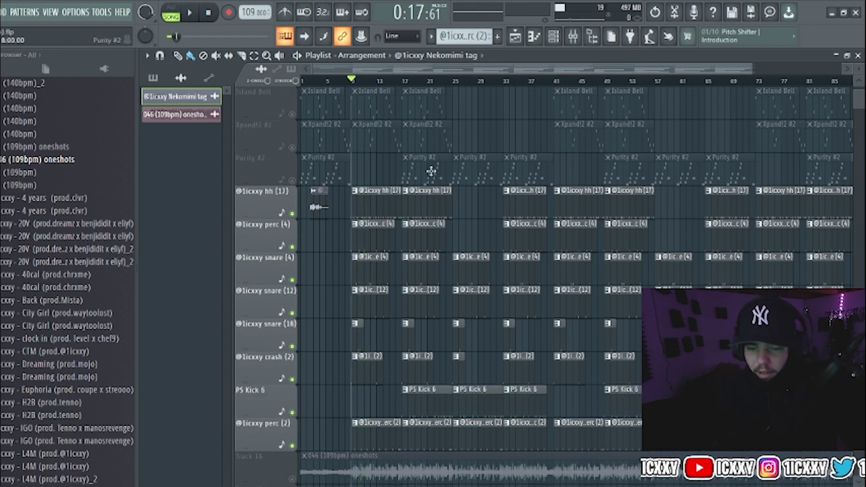
{"action": "left_click", "coordinate": [406, 82]}
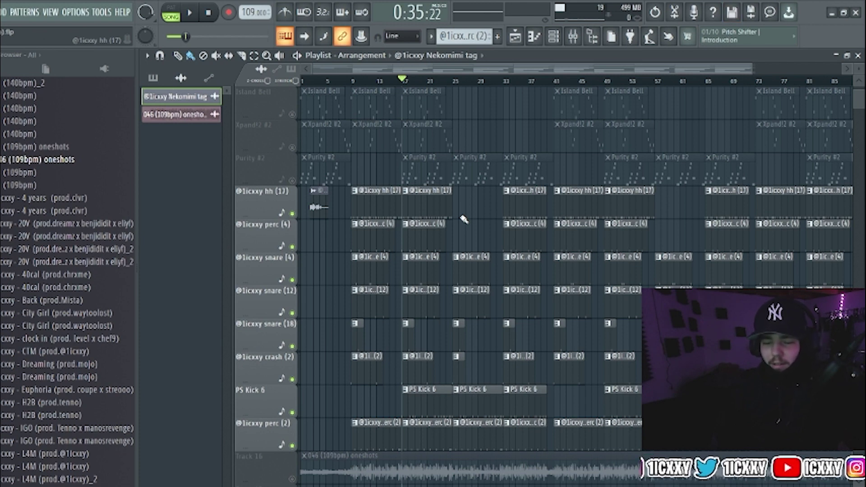
{"action": "key", "text": "space"}
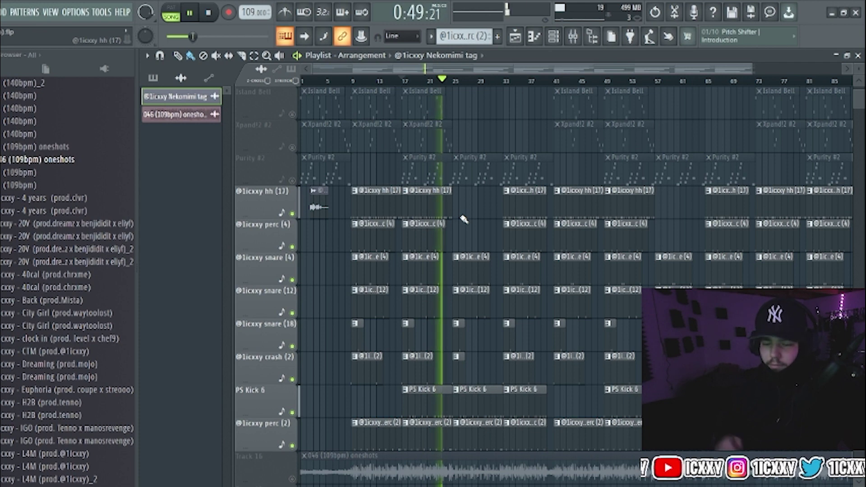
- Examine the PS Kick 6 notes and velocities up close in the piano roll, stopping playback, and return to the playlist
{"action": "double_click", "coordinate": [451, 411]}
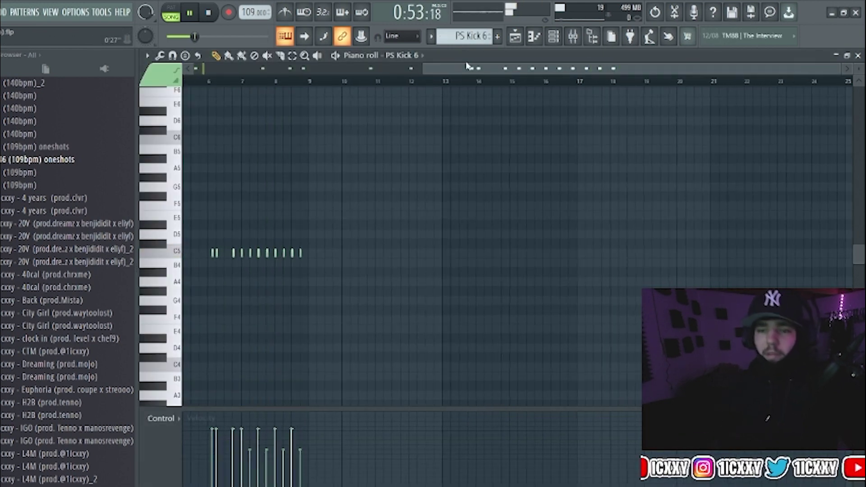
{"action": "key", "text": "space"}
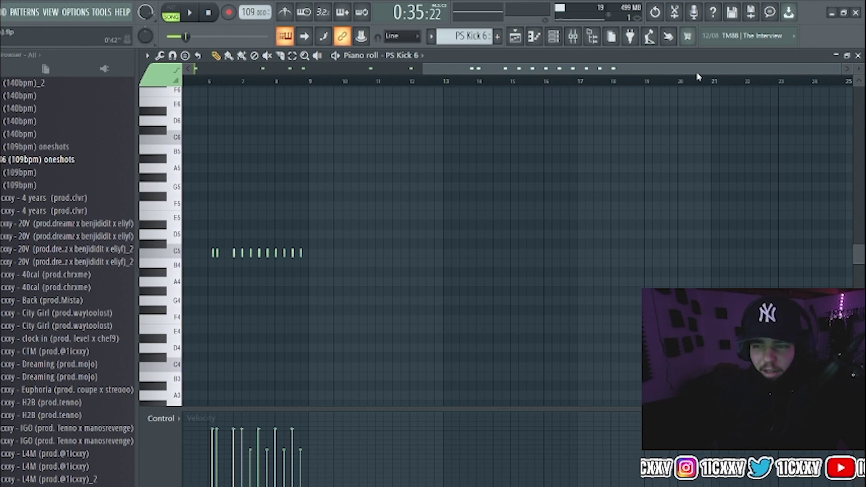
{"action": "left_click_drag", "start_coordinate": [840, 68], "coordinate": [679, 69]}
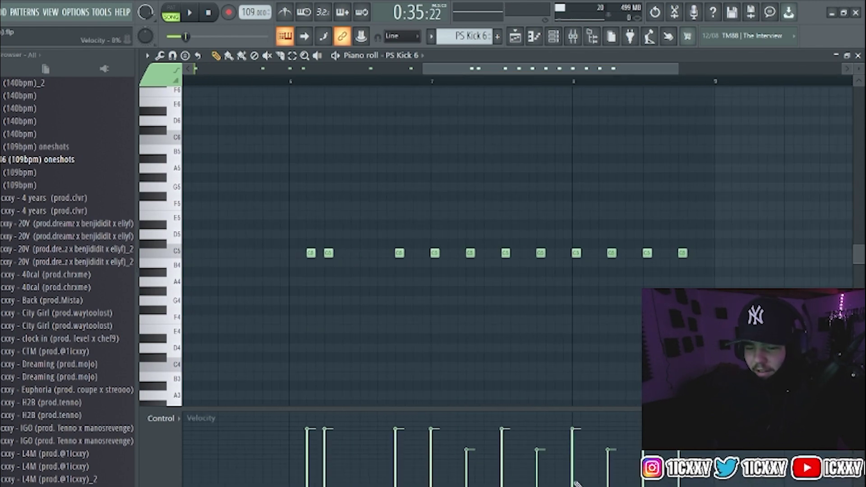
{"action": "scroll", "coordinate": [430, 85], "scroll_direction": "down", "scroll_amount": 4}
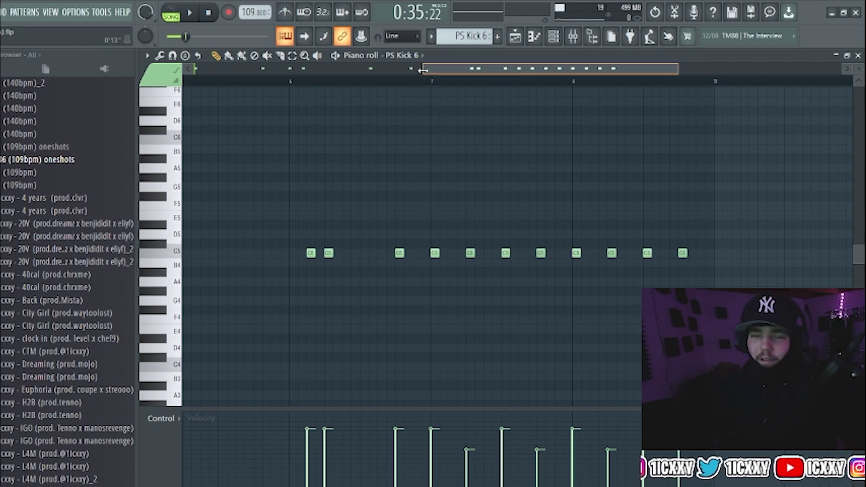
{"action": "left_click", "coordinate": [514, 36]}
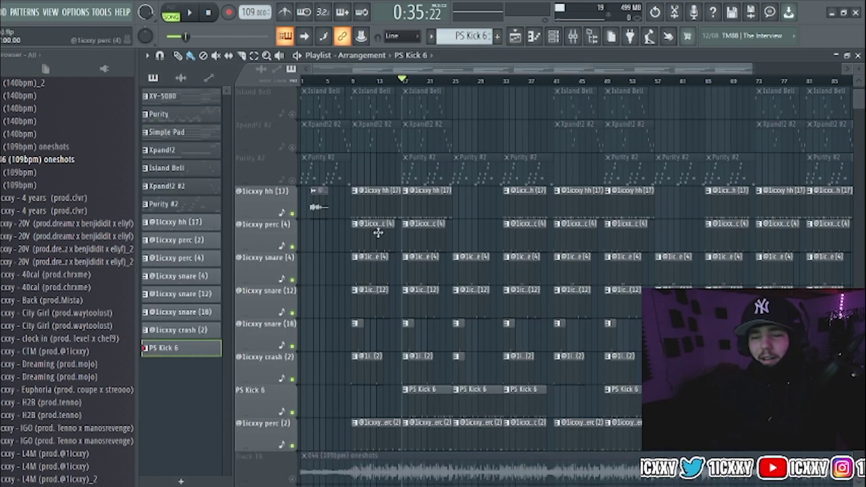
- Unmute Purity #2 and play it together with all the drums from bar 21
{"action": "left_click", "coordinate": [292, 181]}
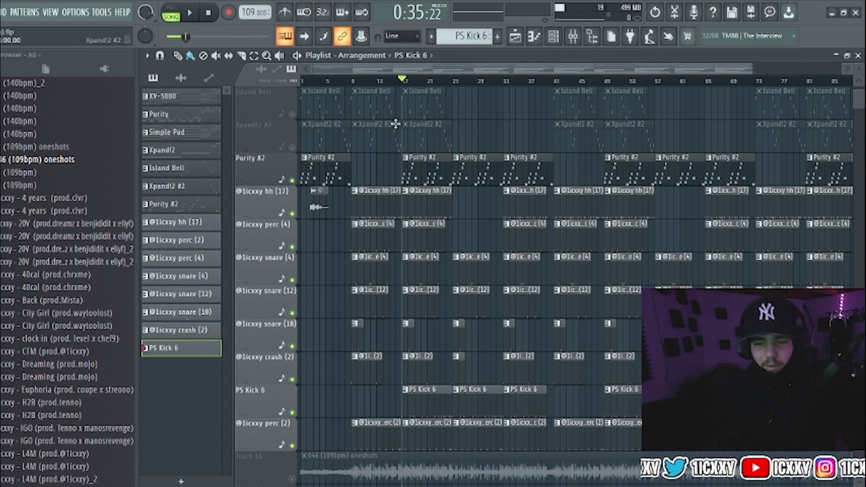
{"action": "left_click_drag", "start_coordinate": [433, 82], "coordinate": [428, 82]}
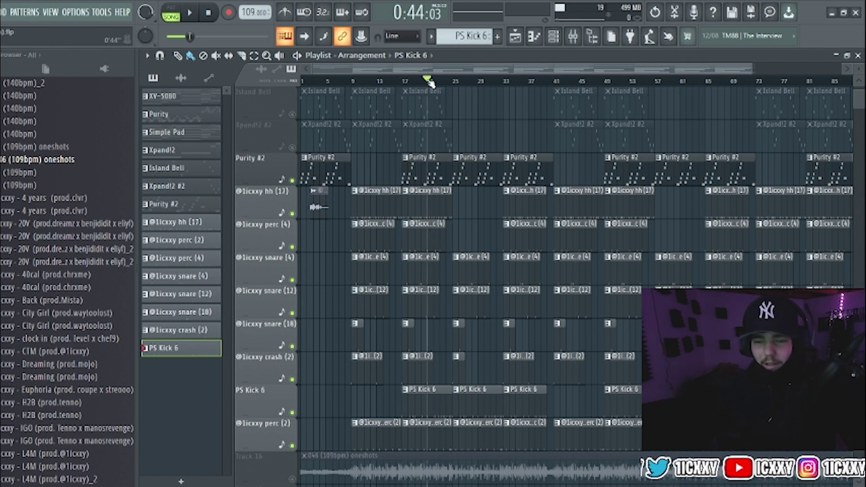
{"action": "key", "text": "space"}
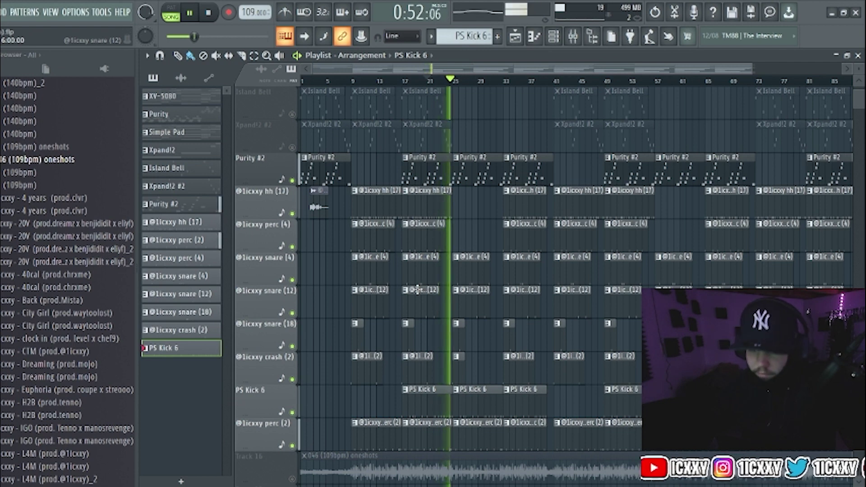
{"action": "key", "text": "space"}
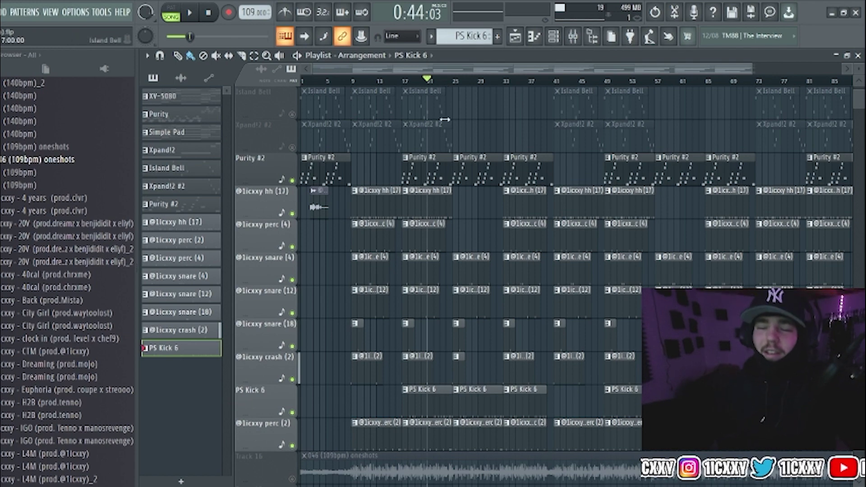
- Unmute all melody and drum tracks, keep the 046 (109bpm) oneshots audio on Track 16 muted, and play the full beat from bar 17
{"action": "left_click", "coordinate": [402, 80]}
{"action": "scroll", "coordinate": [370, 158], "scroll_direction": "up", "scroll_amount": 4}
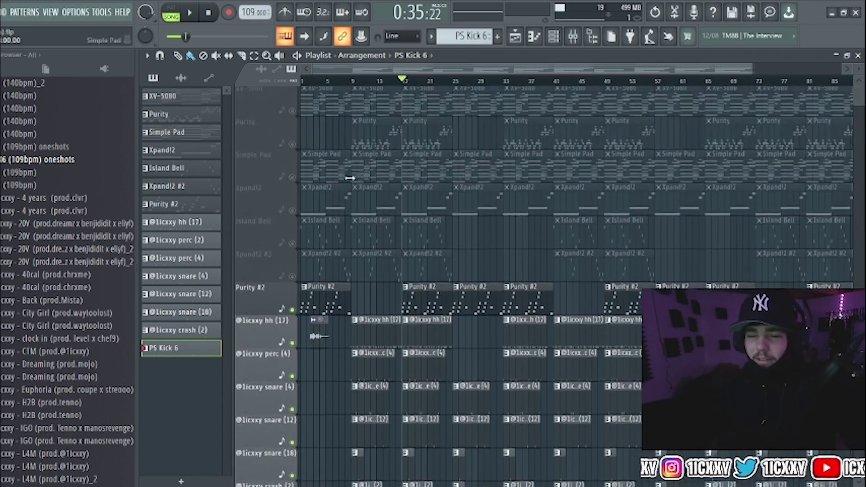
{"action": "left_click", "coordinate": [293, 114]}
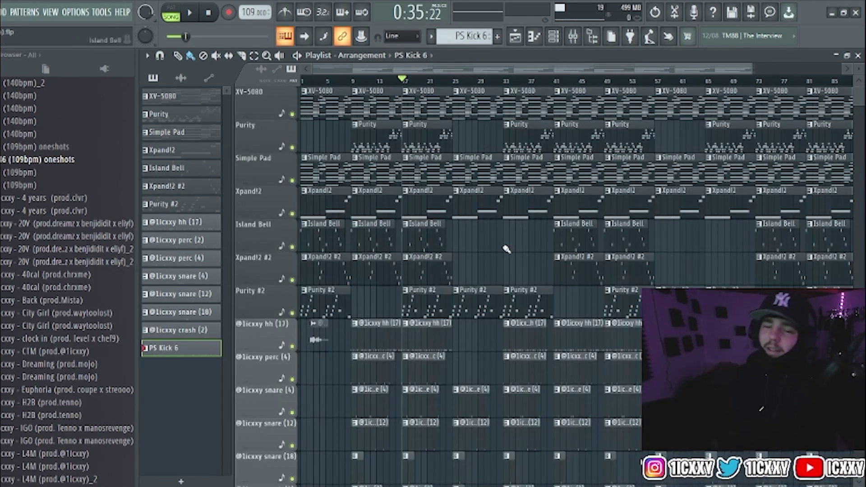
{"action": "scroll", "coordinate": [364, 425], "scroll_direction": "down", "scroll_amount": 5}
{"action": "left_click", "coordinate": [292, 413]}
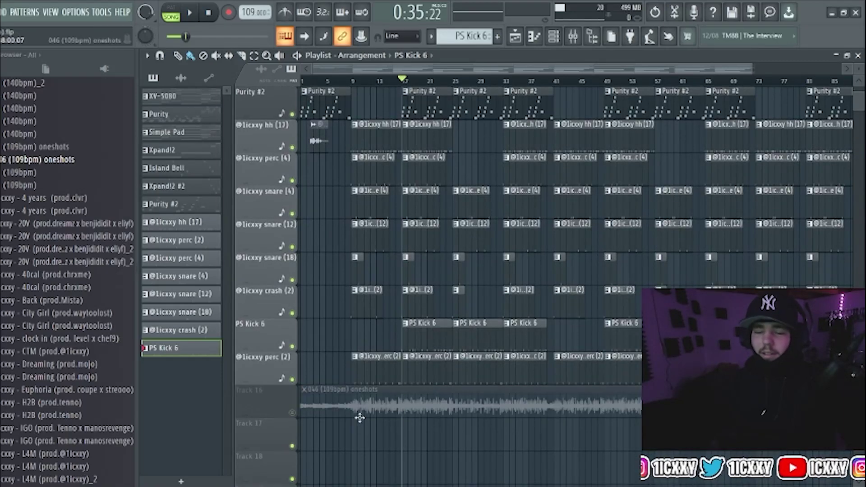
{"action": "key", "text": "space"}
{"action": "scroll", "coordinate": [399, 408], "scroll_direction": "up", "scroll_amount": 5}
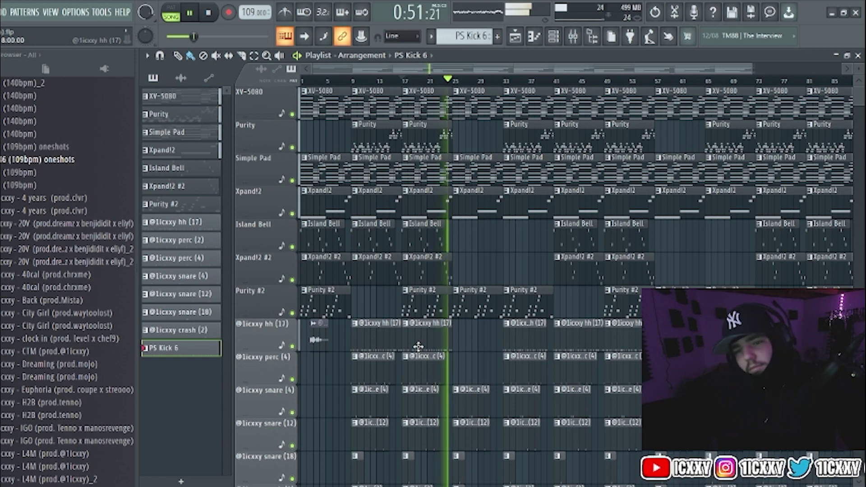
{"action": "key", "text": "space"}
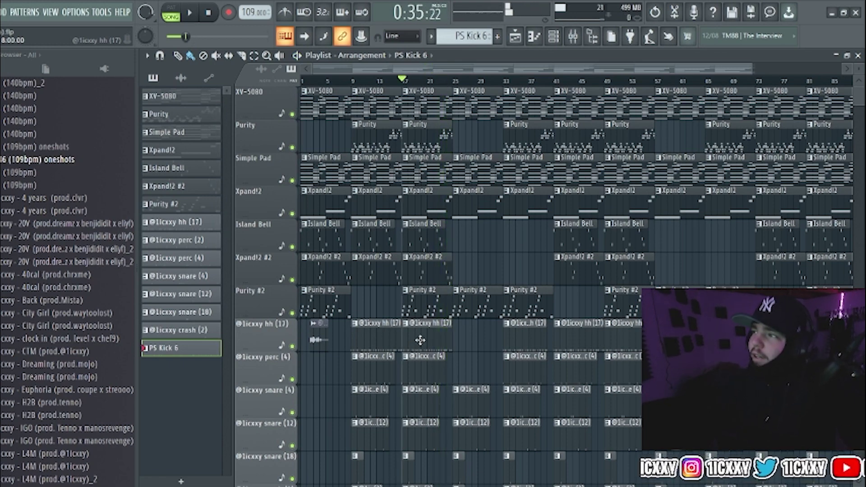
- Solo Track 16 with playback reset to the start and delete its 046 (109bpm) oneshots audio clip
{"action": "scroll", "coordinate": [423, 342], "scroll_direction": "down", "scroll_amount": 6}
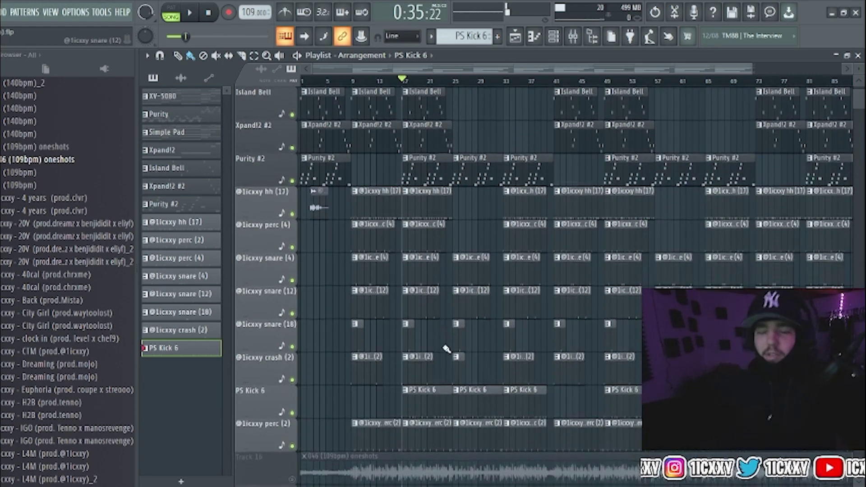
{"action": "right_click", "coordinate": [292, 411]}
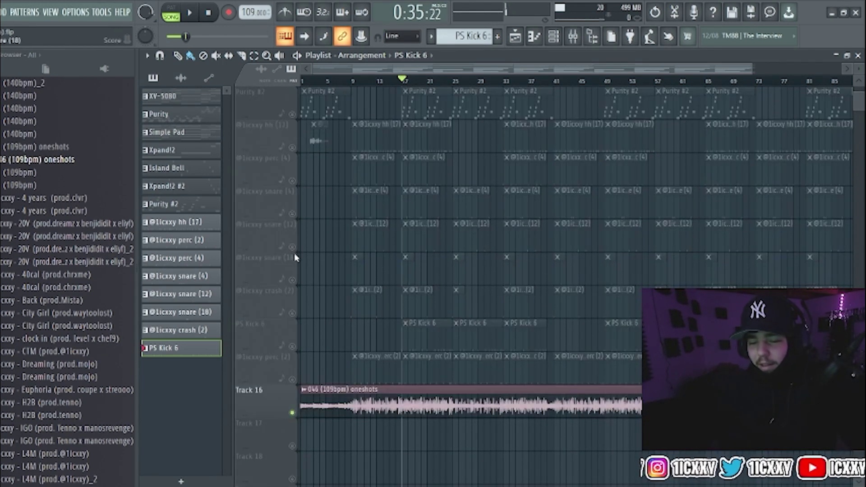
{"action": "left_click", "coordinate": [210, 14]}
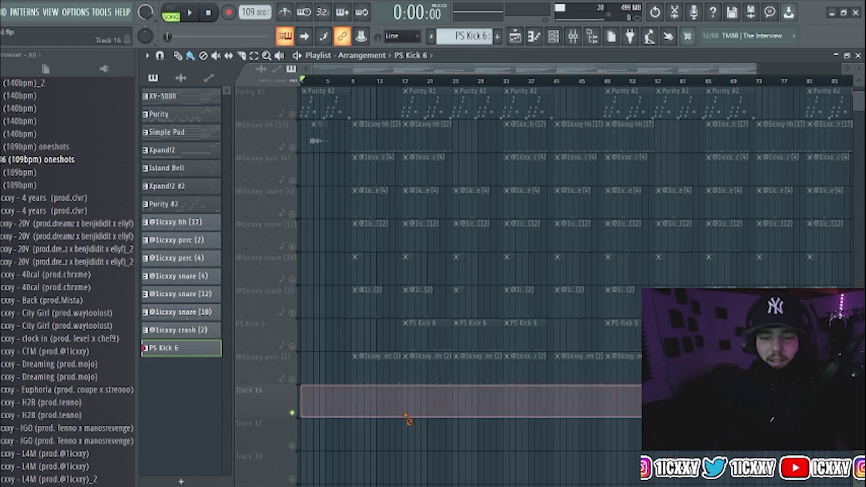
{"action": "key", "text": "ctrl+z"}
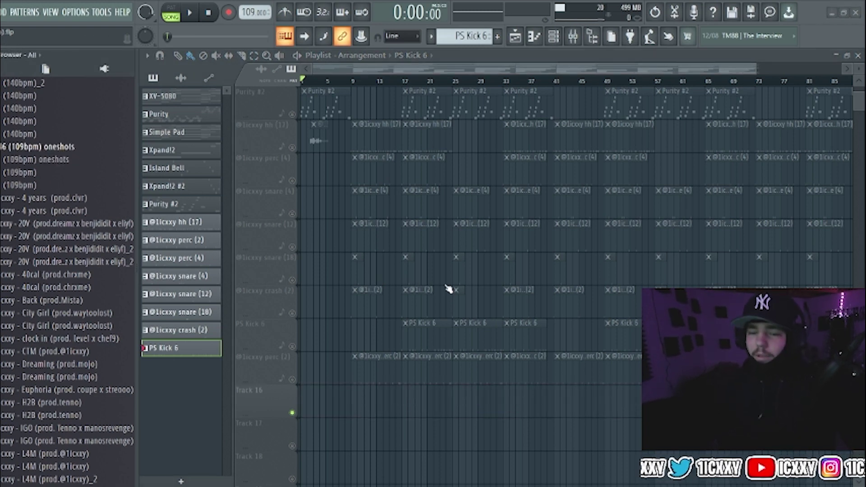
- Load the 046 (109bpm) oneshots project and view the XV-5080 pattern from bar 1 in the piano roll alongside the channel rack
{"action": "key", "text": "ctrl+n"}
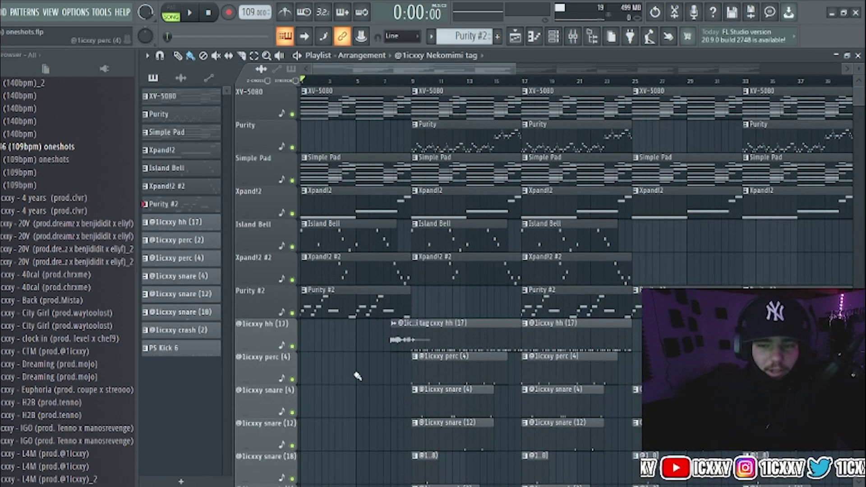
{"action": "double_click", "coordinate": [337, 102]}
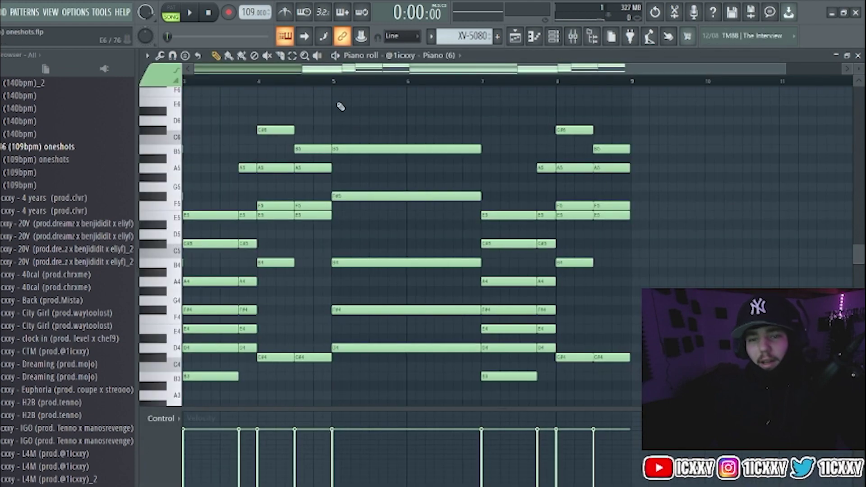
{"action": "left_click_drag", "start_coordinate": [354, 73], "coordinate": [539, 64]}
{"action": "left_click", "coordinate": [543, 39]}
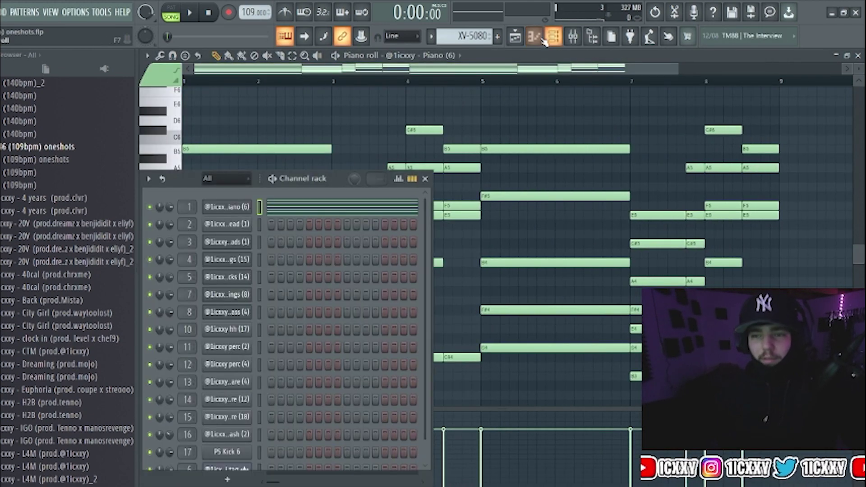
- Open the sampler settings of the Piano (6) channel and play the XV-5080 pattern on its own
{"action": "left_click", "coordinate": [211, 206]}
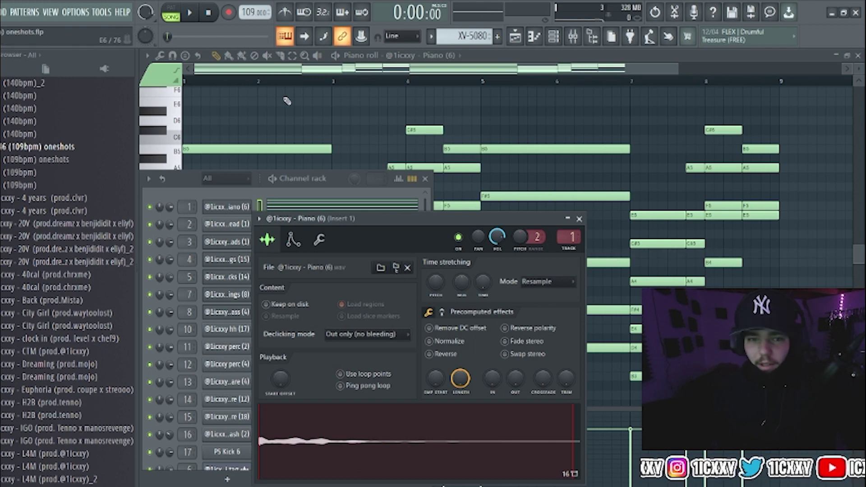
{"action": "key", "text": "space"}
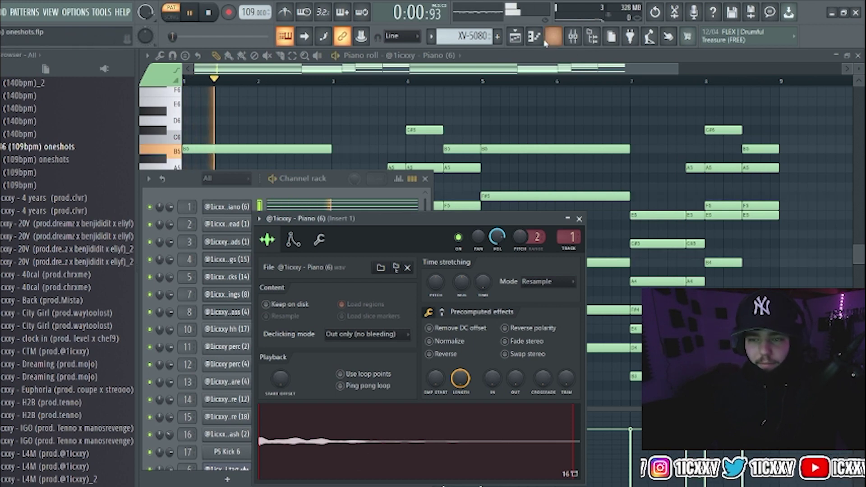
{"action": "key", "text": "F5"}
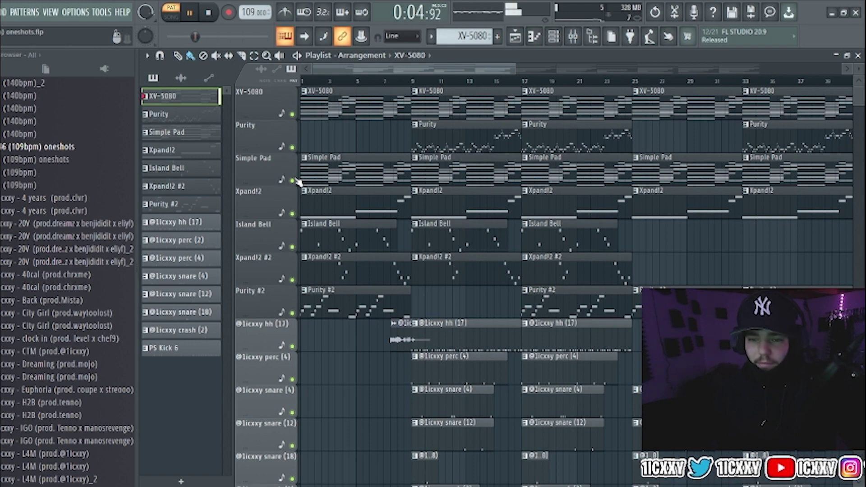
- Open the Purity pattern in the piano roll, play its Lead (1) melody and bring all its notes into view
{"action": "double_click", "coordinate": [434, 144]}
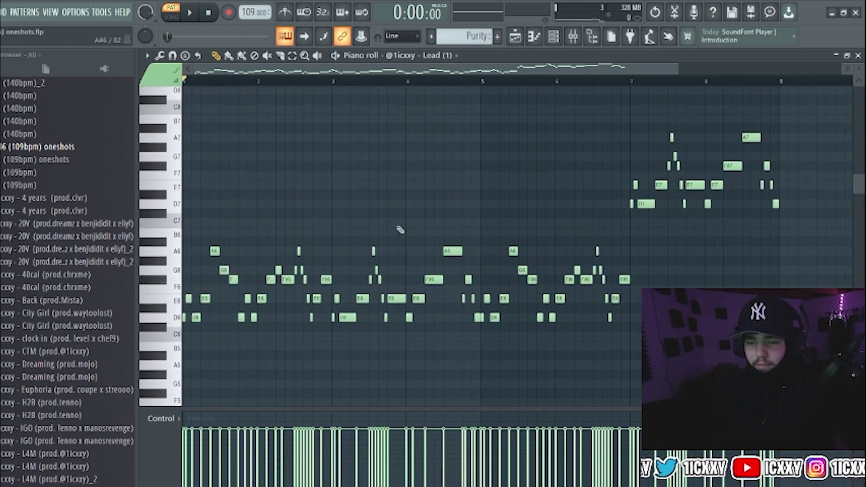
{"action": "key", "text": "F5"}
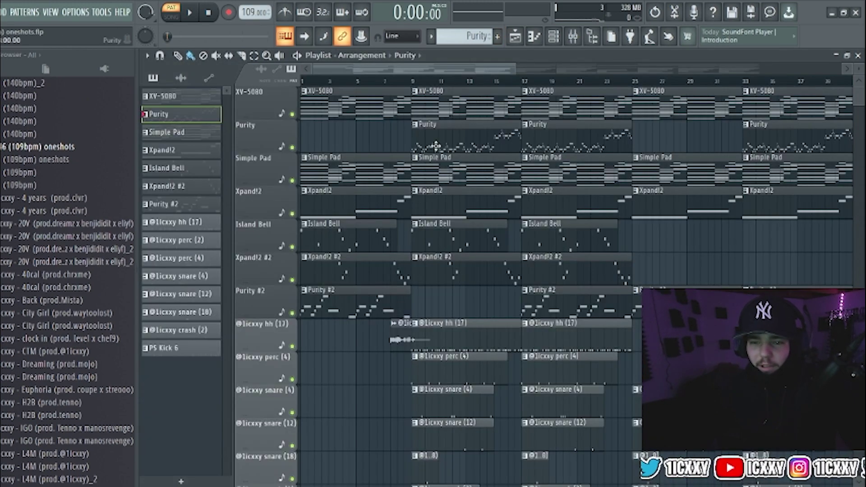
{"action": "double_click", "coordinate": [436, 145]}
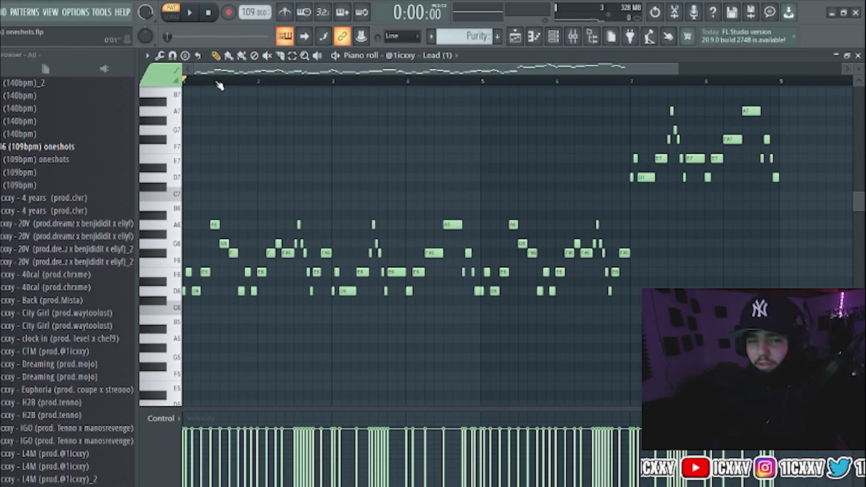
{"action": "key", "text": "space"}
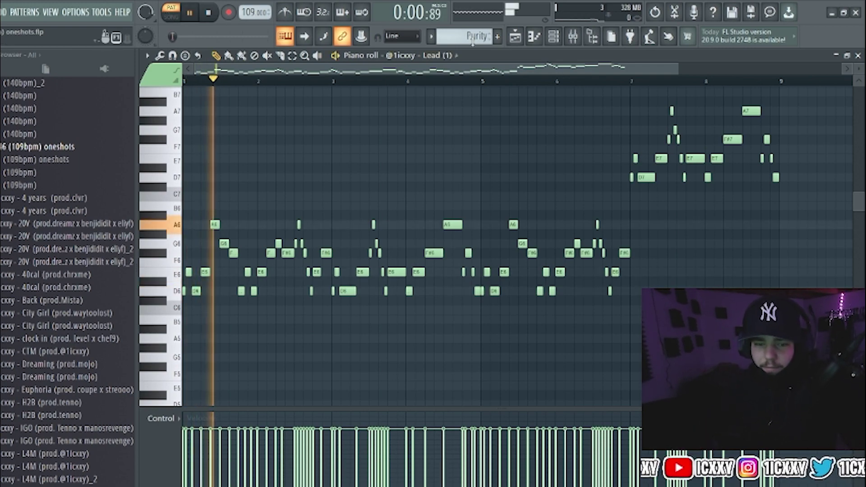
{"action": "left_click_drag", "start_coordinate": [678, 71], "coordinate": [839, 71]}
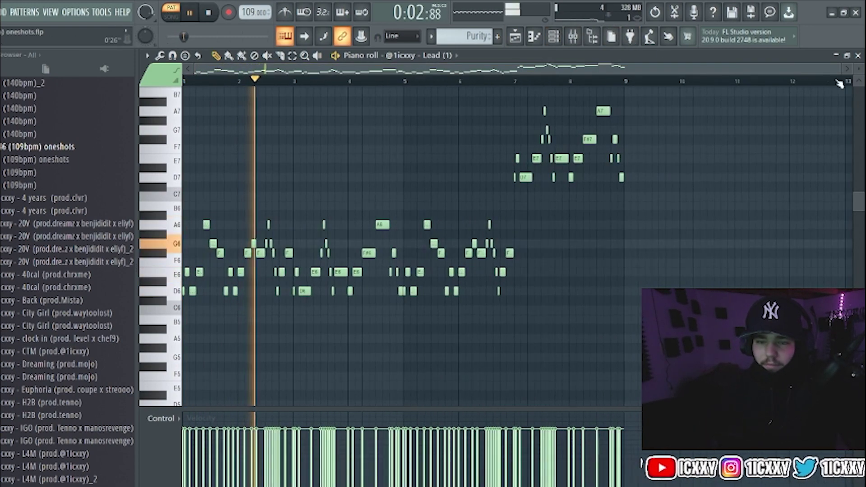
{"action": "key", "text": "space"}
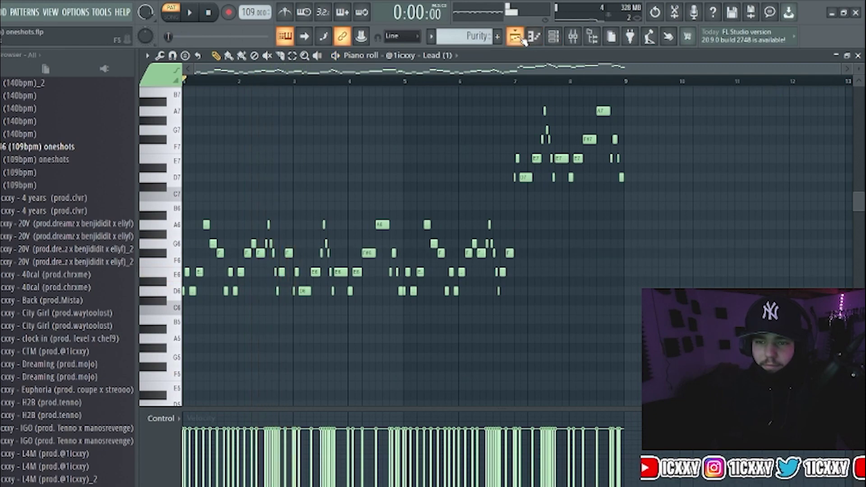
- Solo the Simple Pad track in the playlist, unmute Purity and XV-5080, and play the three layers from bar 9
{"action": "left_click", "coordinate": [515, 36]}
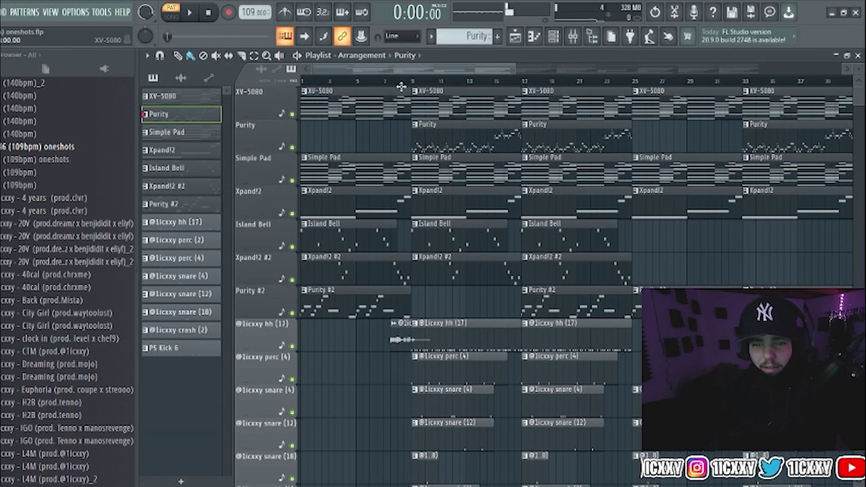
{"action": "left_click", "coordinate": [292, 180], "text": "ctrl"}
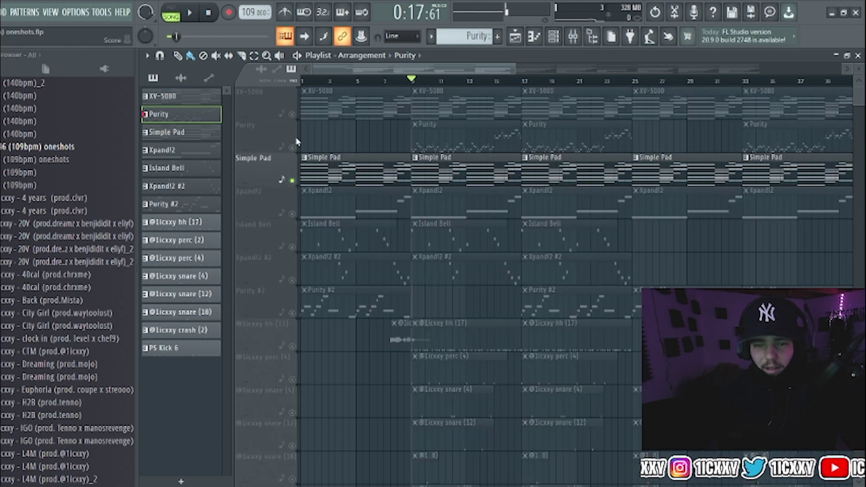
{"action": "left_click", "coordinate": [292, 147]}
{"action": "left_click", "coordinate": [293, 114]}
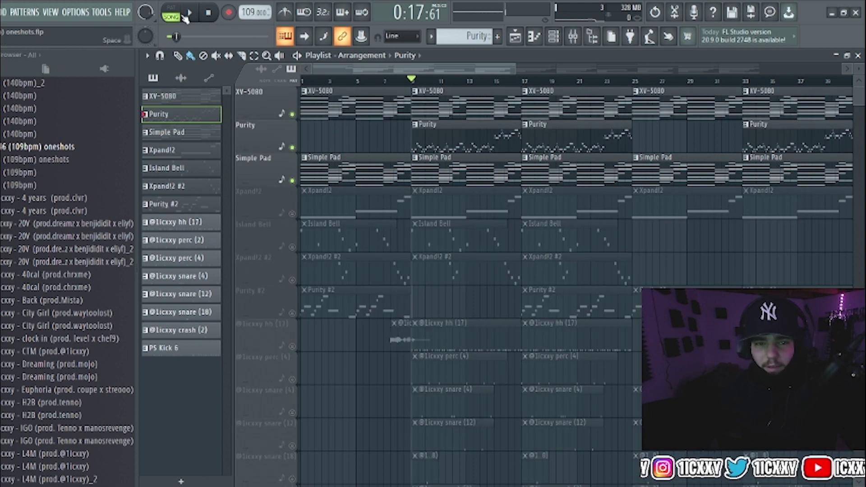
{"action": "key", "text": "space"}
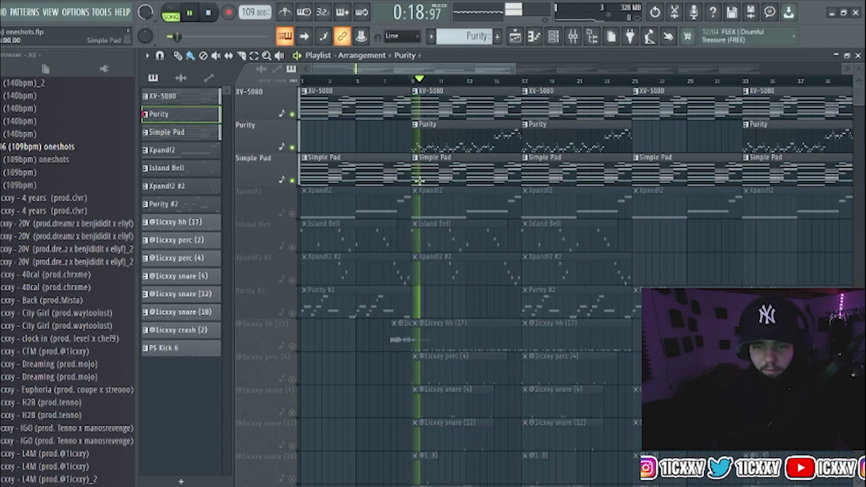
- View the Simple Pad pattern's notes in the piano roll and the mixer levels during playback, and stop back in the playlist
{"action": "double_click", "coordinate": [434, 176]}
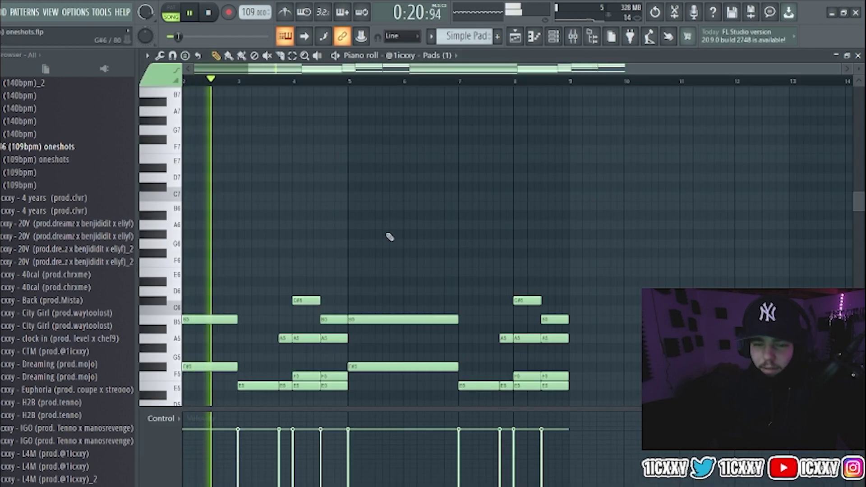
{"action": "scroll", "coordinate": [392, 148], "scroll_direction": "down", "scroll_amount": 5}
{"action": "scroll", "coordinate": [384, 164], "scroll_direction": "left", "scroll_amount": 2}
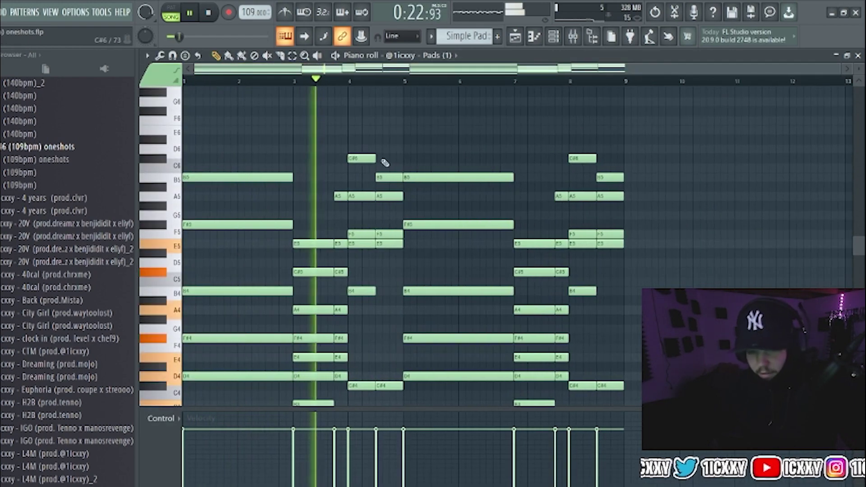
{"action": "key", "text": "F9"}
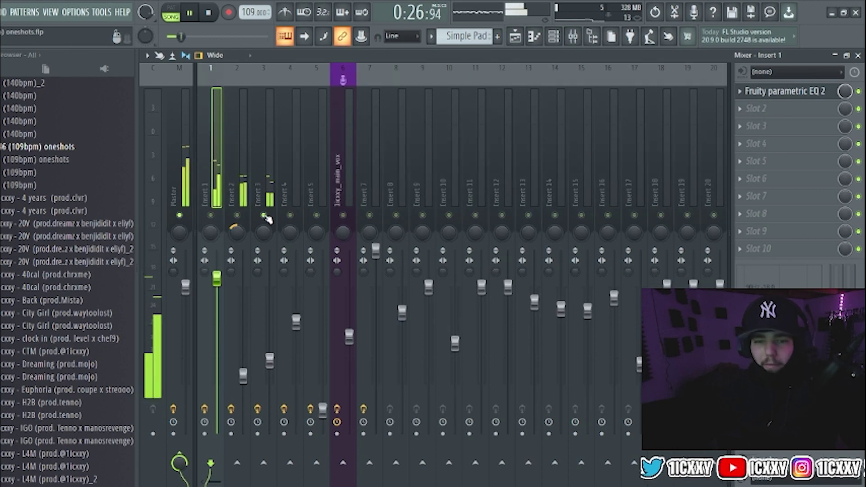
{"action": "left_click", "coordinate": [519, 37]}
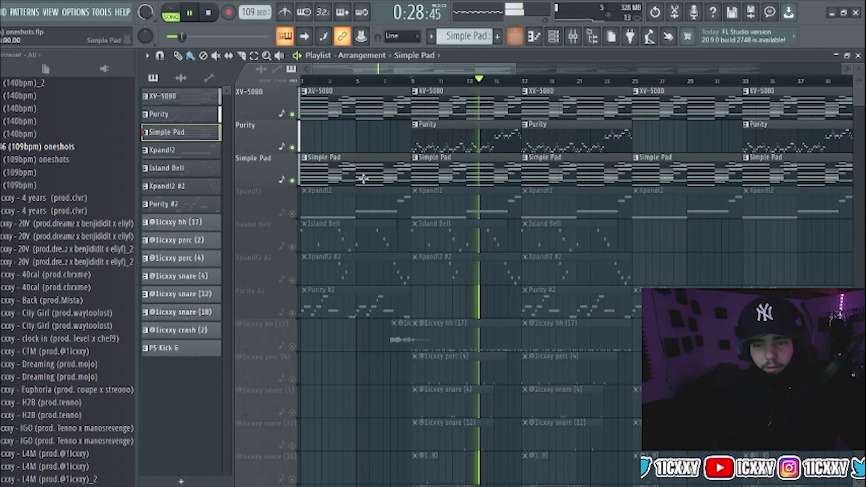
{"action": "key", "text": "space"}
- Unmute Xpand!2 and then Island Bell, playing the layers from bar 9 after each addition
{"action": "left_click", "coordinate": [292, 213]}
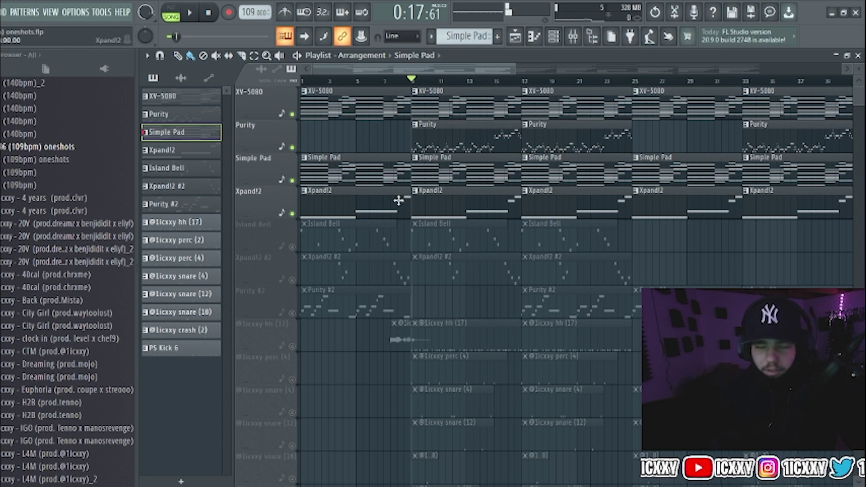
{"action": "key", "text": "space"}
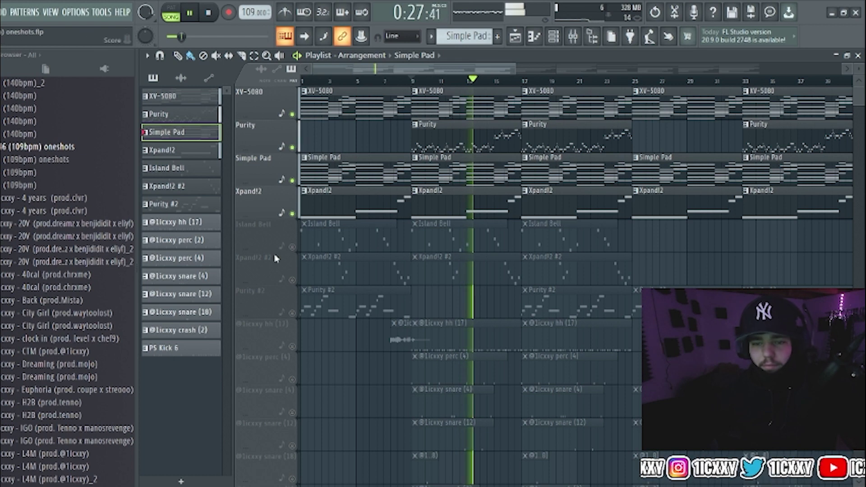
{"action": "key", "text": "space"}
{"action": "left_click", "coordinate": [294, 247]}
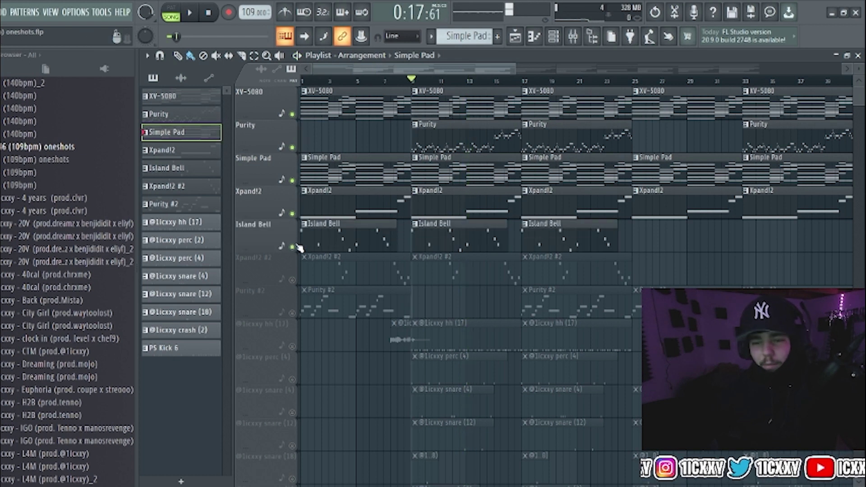
{"action": "key", "text": "space"}
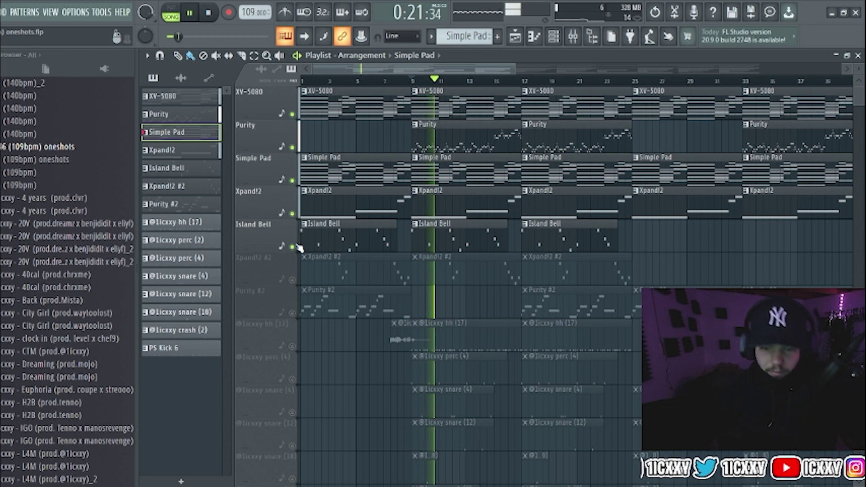
- View the Strings (15) and Plucks (14) sampler settings from the channel rack, and stop playback in the playlist
{"action": "left_click", "coordinate": [553, 36]}
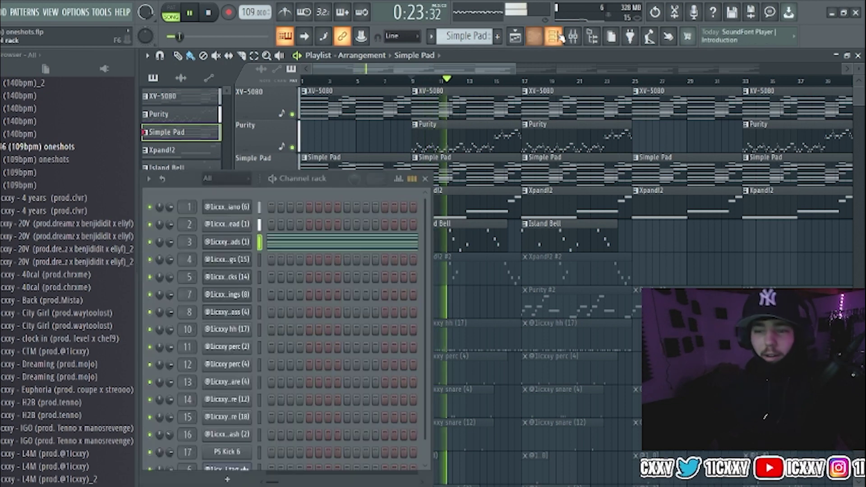
{"action": "left_click", "coordinate": [246, 262]}
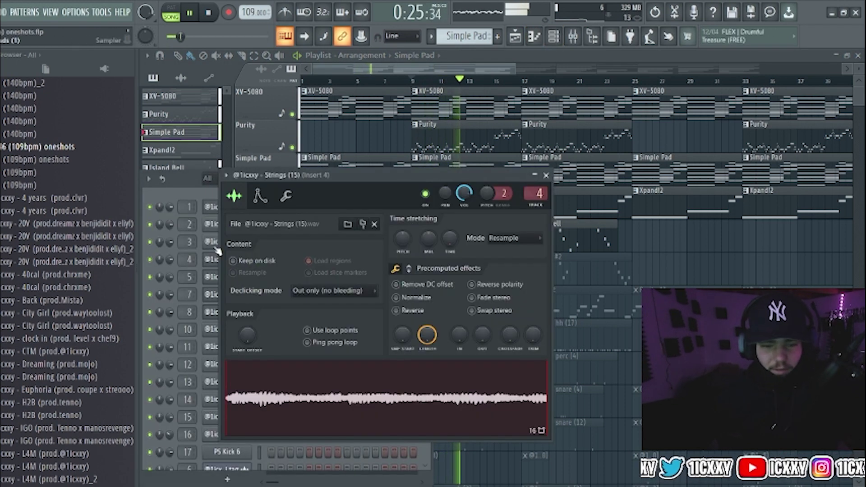
{"action": "left_click", "coordinate": [219, 284]}
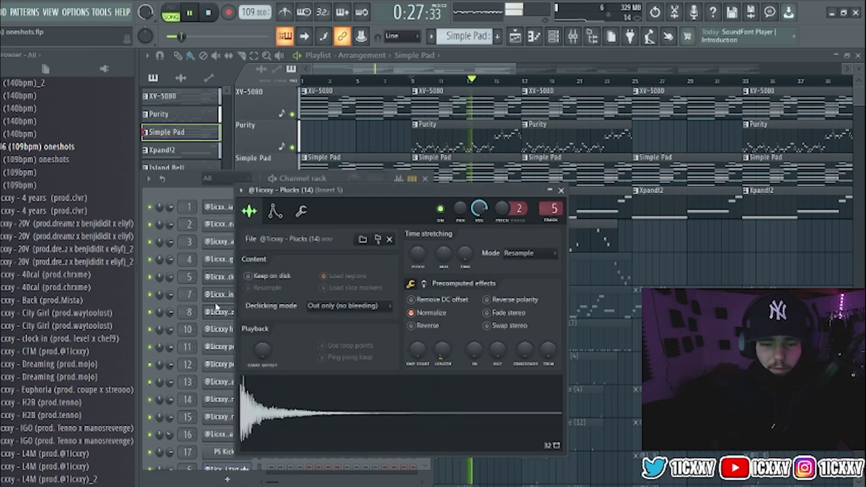
{"action": "left_click", "coordinate": [216, 308]}
{"action": "left_click", "coordinate": [485, 72]}
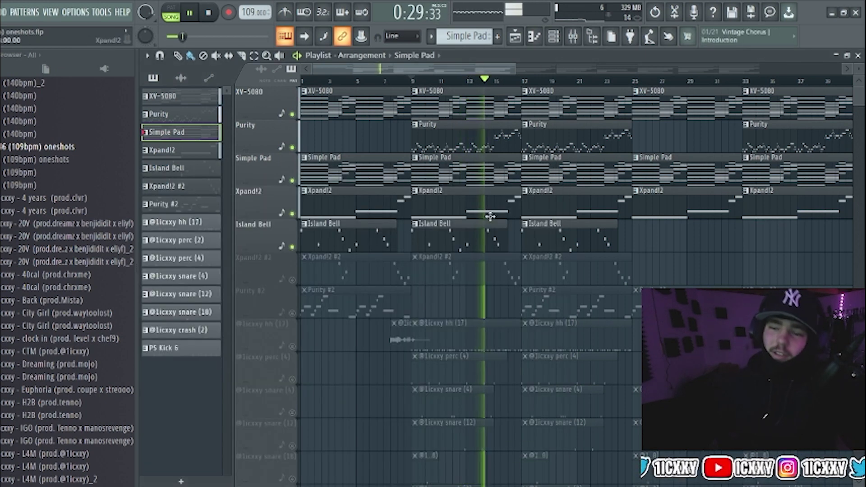
{"action": "key", "text": "space"}
- Unmute the Xpand!2 #2 track and play it with the other melody layers from bar 9
{"action": "left_click", "coordinate": [292, 280]}
{"action": "key", "text": "space"}
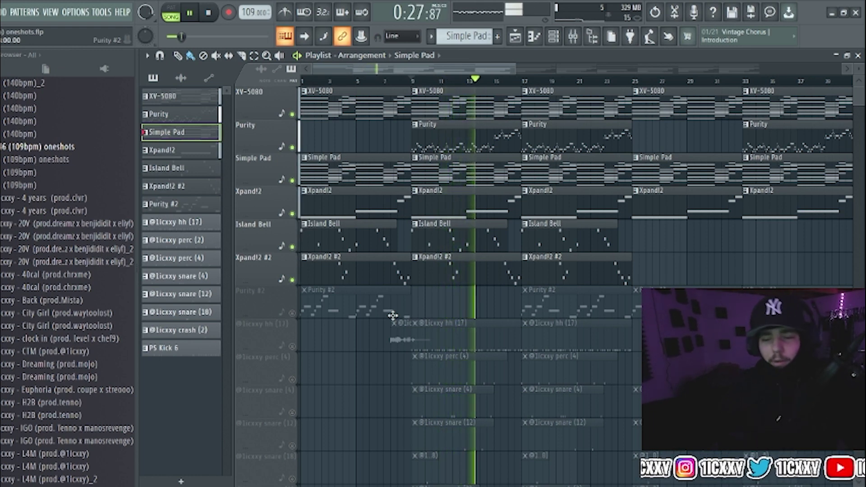
{"action": "key", "text": "space"}
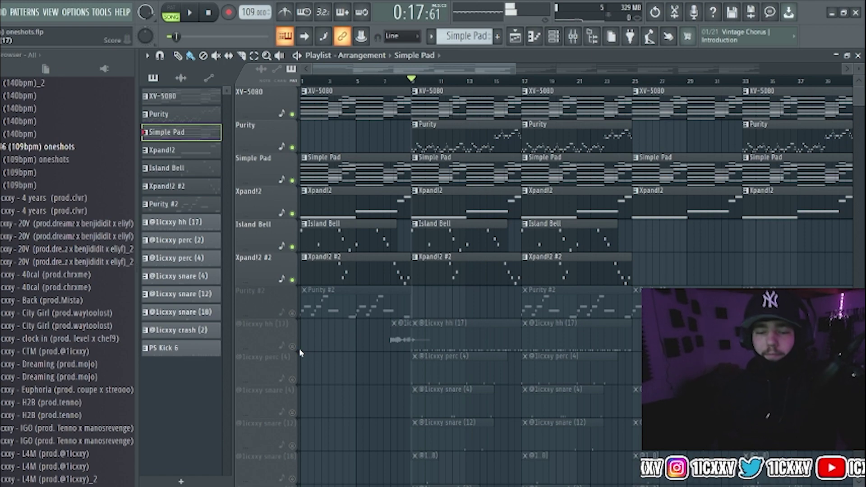
- Unmute the hh (17), Purity #2 and remaining drum tracks, and move the Nekomimi tag clip about four bars earlier
{"action": "left_click", "coordinate": [294, 347]}
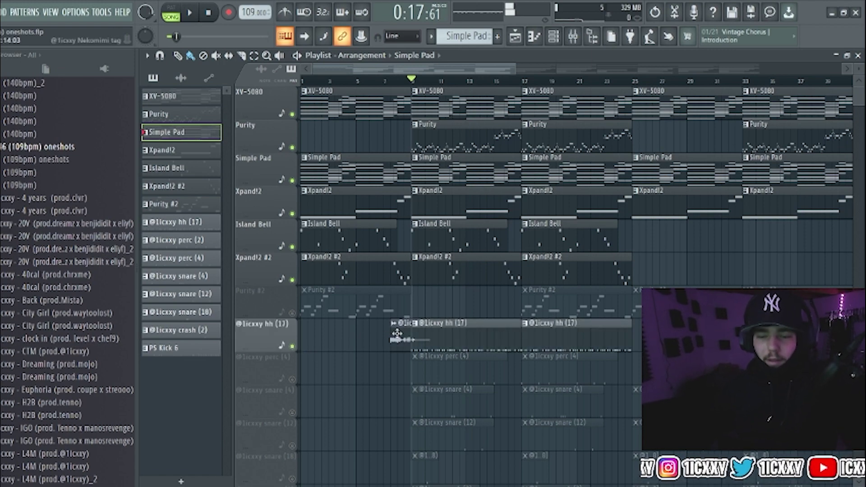
{"action": "left_click_drag", "start_coordinate": [396, 333], "coordinate": [349, 335]}
{"action": "left_click_drag", "start_coordinate": [292, 313], "coordinate": [292, 478]}
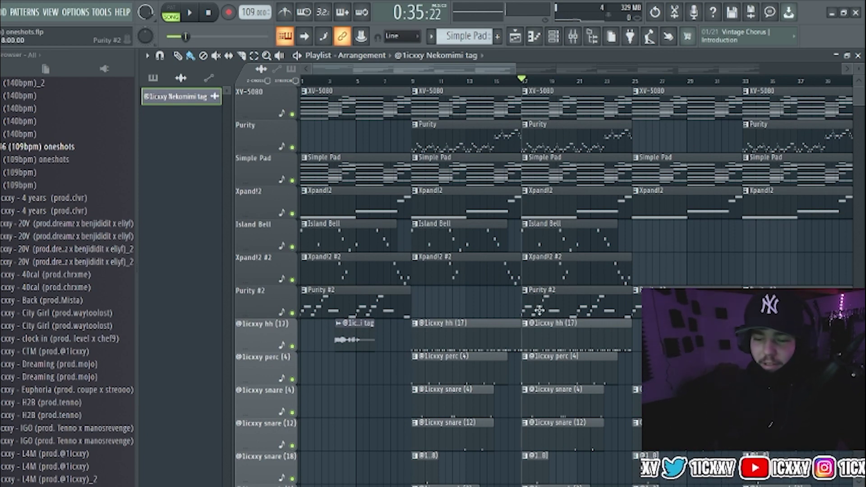
- Open the Purity #2 pattern in the piano roll and view its Bass (4) sampler settings and its notes from bar 1
{"action": "double_click", "coordinate": [539, 310]}
{"action": "left_click", "coordinate": [554, 37]}
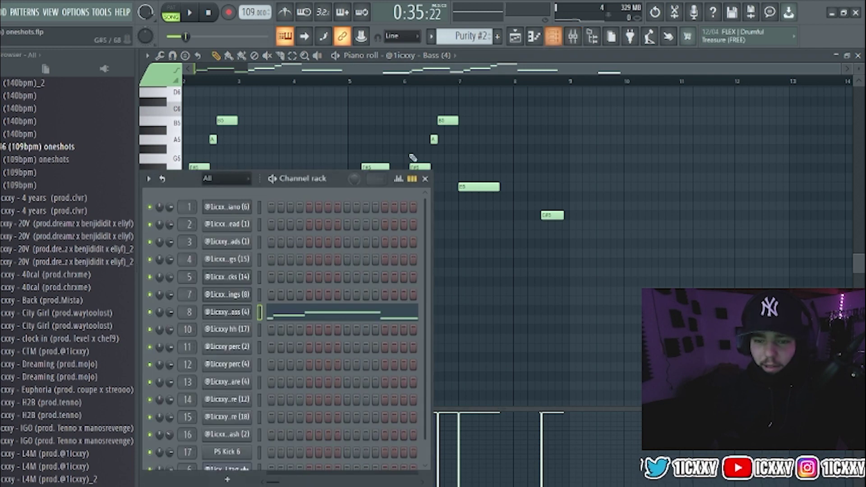
{"action": "left_click", "coordinate": [230, 315]}
{"action": "left_click", "coordinate": [265, 168]}
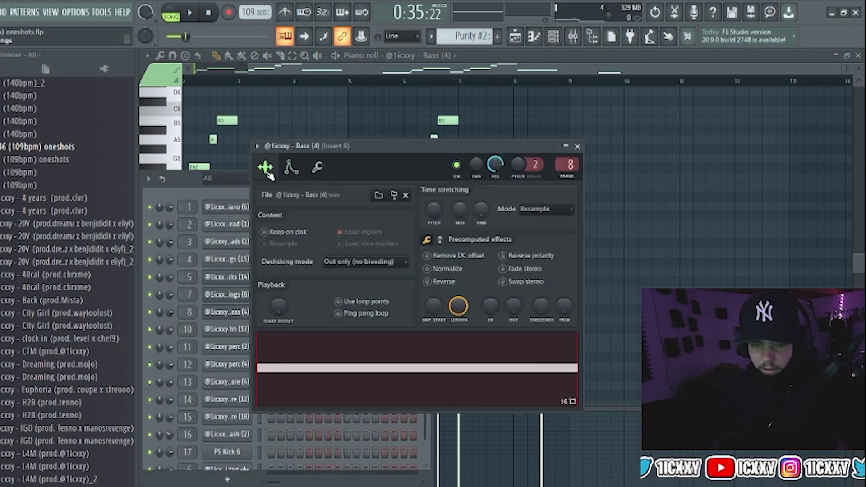
{"action": "right_click", "coordinate": [766, 228]}
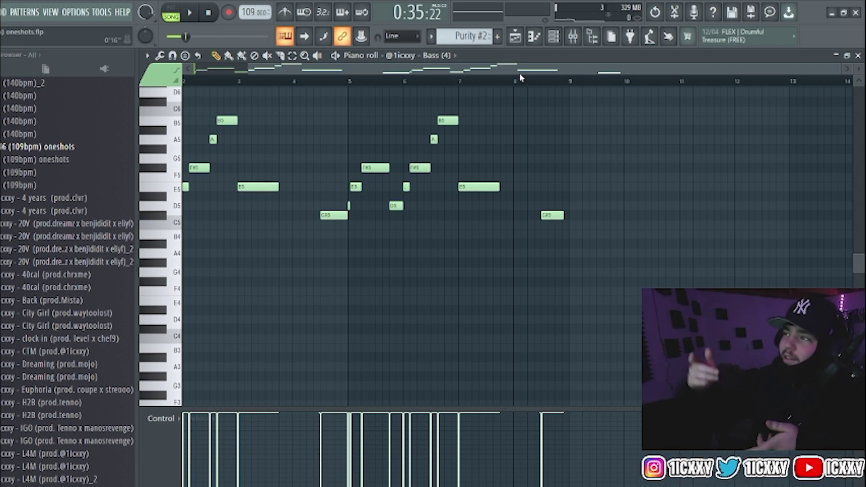
{"action": "left_click_drag", "start_coordinate": [533, 71], "coordinate": [463, 67]}
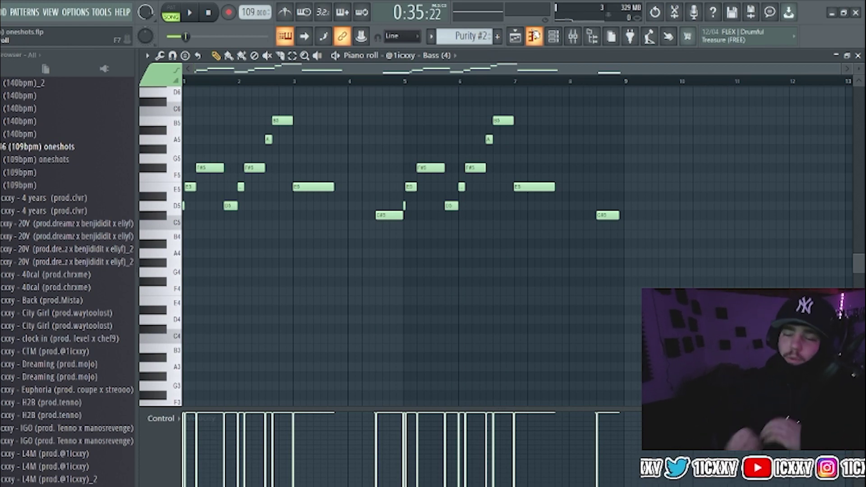
- Return to the playlist and play the full oneshots arrangement from bar 17 to just past bar 25
{"action": "left_click", "coordinate": [515, 36]}
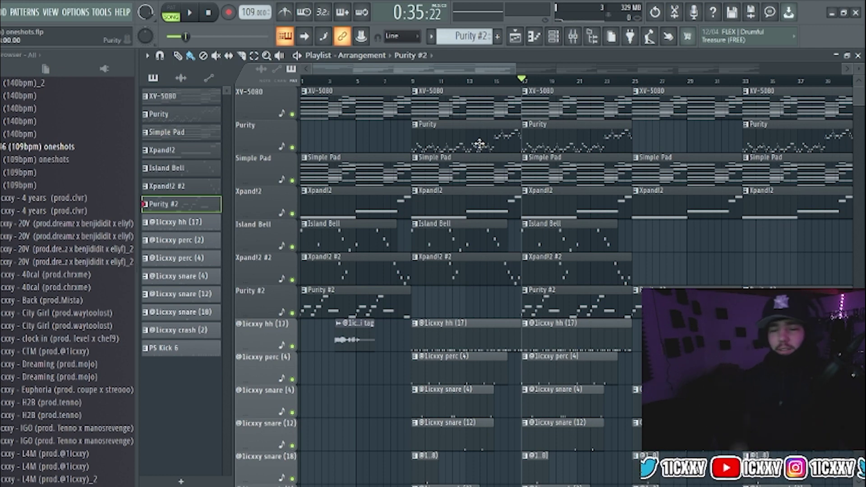
{"action": "key", "text": "space"}
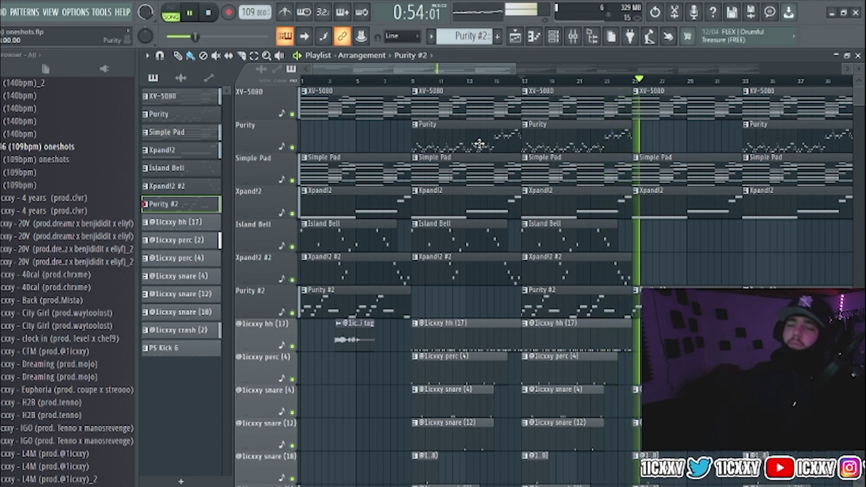
{"action": "key", "text": "space"}
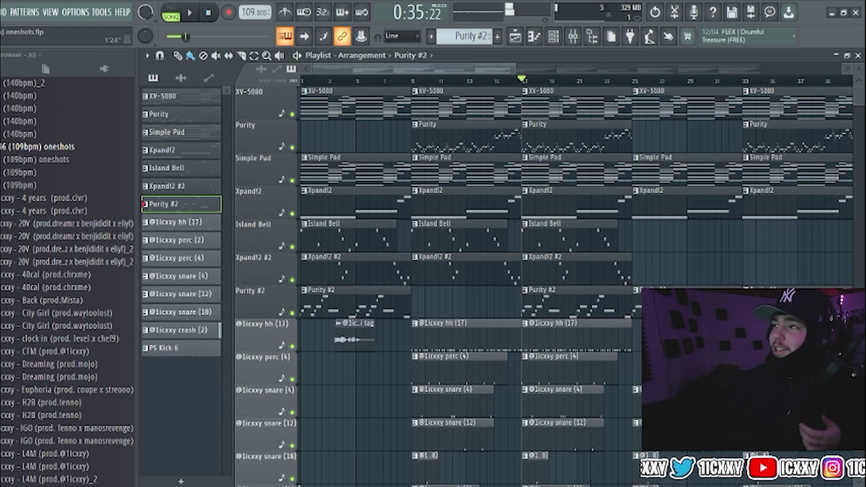